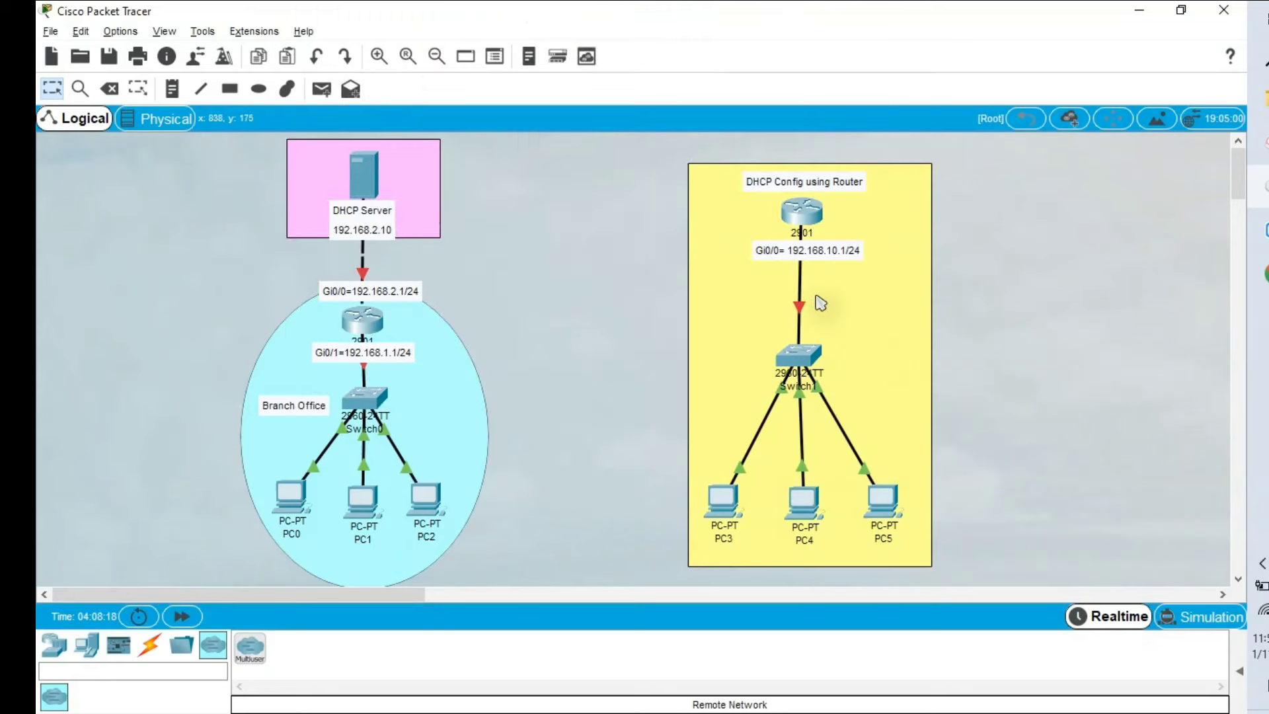
# Step: Review dhcp_new.pkt's Branch Office network with Server 192.168.2.10 and the router-based DHCP network
pyautogui.moveTo(787, 225)
pyautogui.moveTo(795, 284)
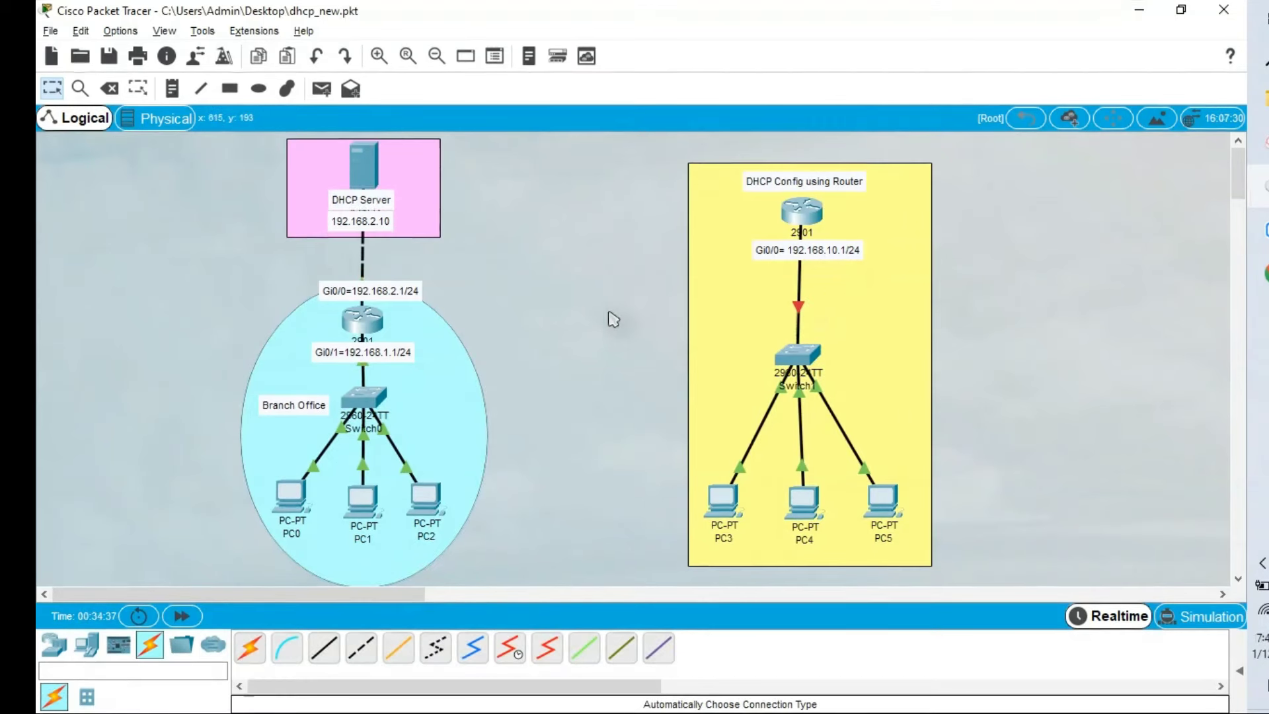
# Step: Run show ip interface brief on Router0 to confirm Gi0/0 192.168.2.1 and Gi0/1 192.168.1.1 are up
pyautogui.click(364, 323)
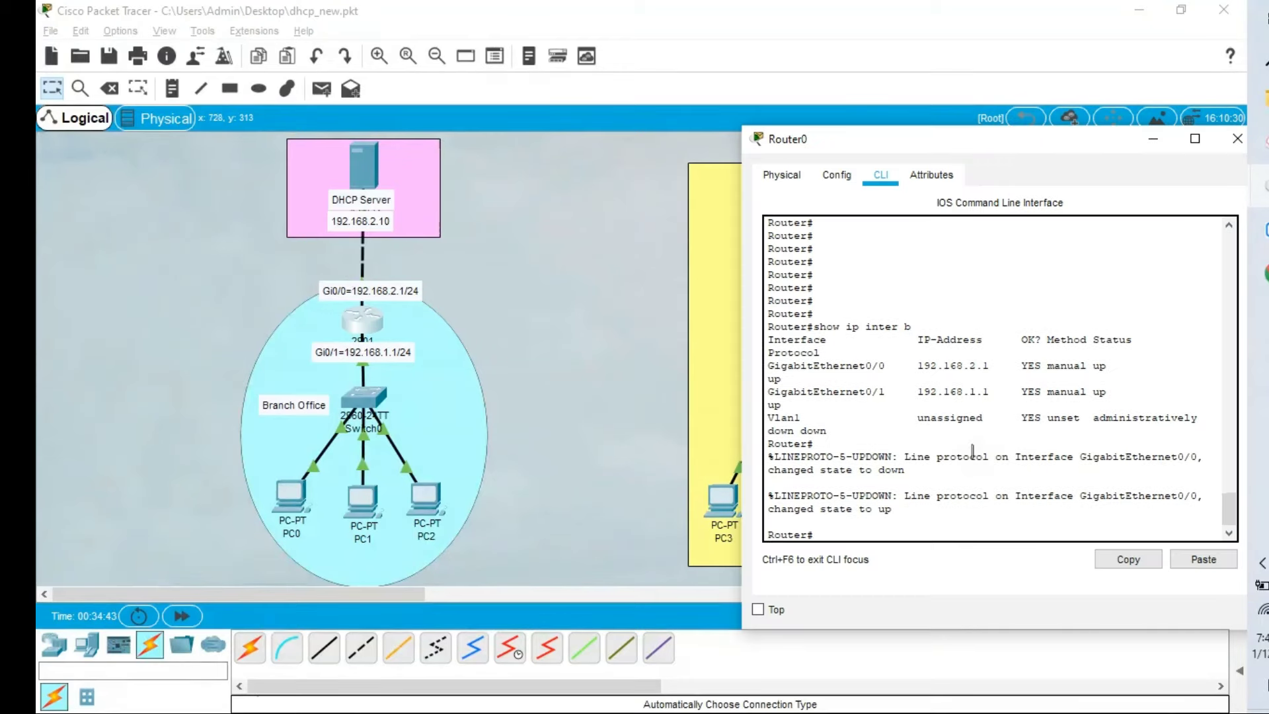
pyautogui.press('Return')
pyautogui.press('Return')
pyautogui.write('show ip')
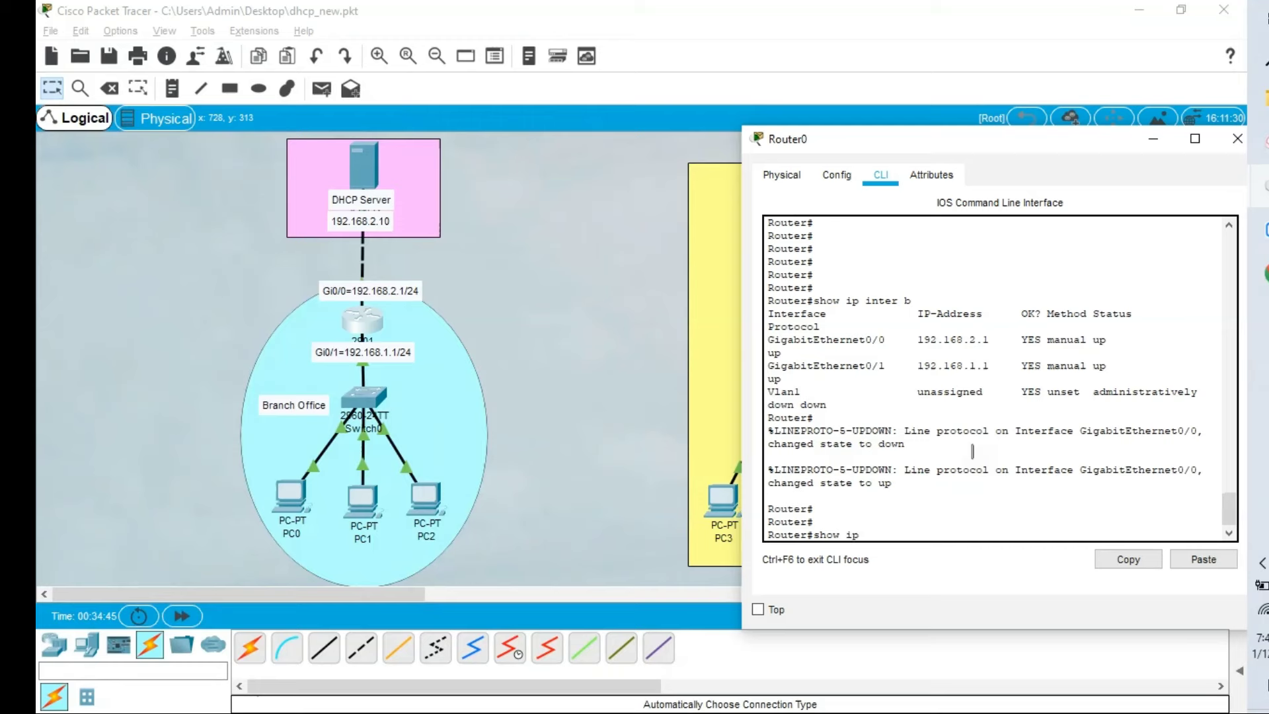
pyautogui.write(' inter b')
pyautogui.press('Return')
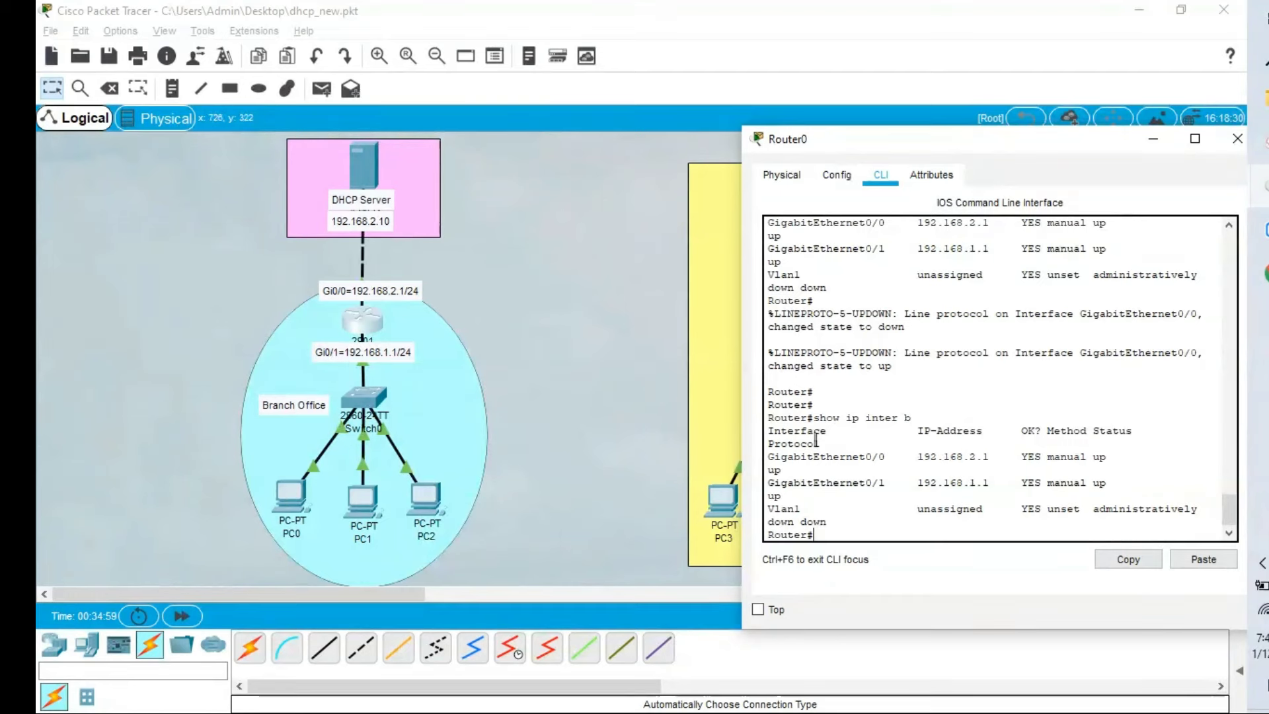
# Step: Turn the DHCP service on for Server2 under its Services settings
pyautogui.click(356, 157)
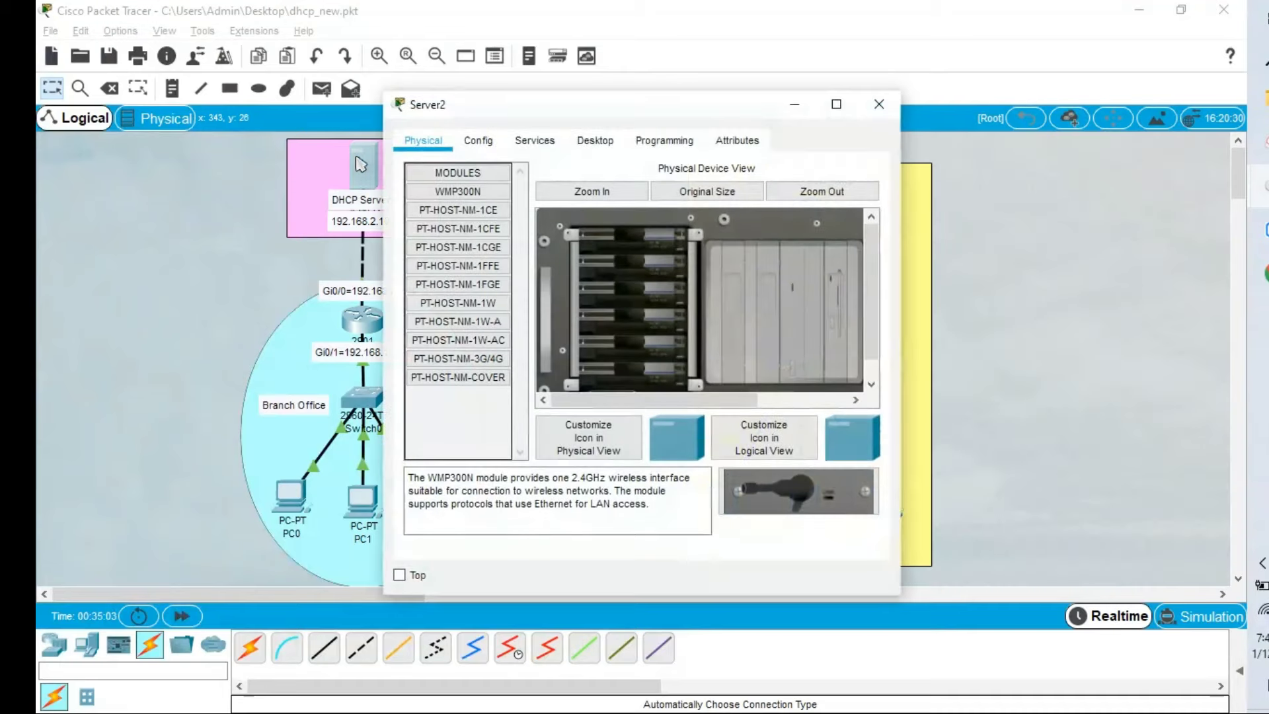
pyautogui.click(535, 142)
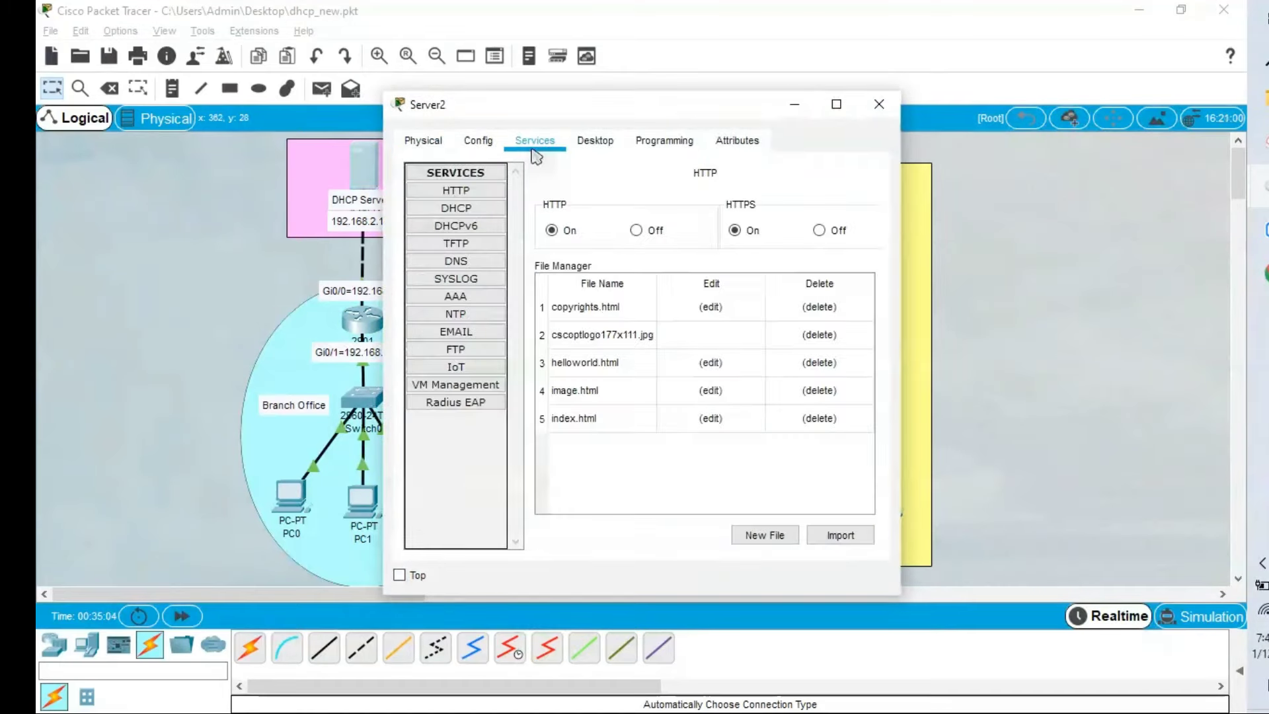
pyautogui.click(455, 209)
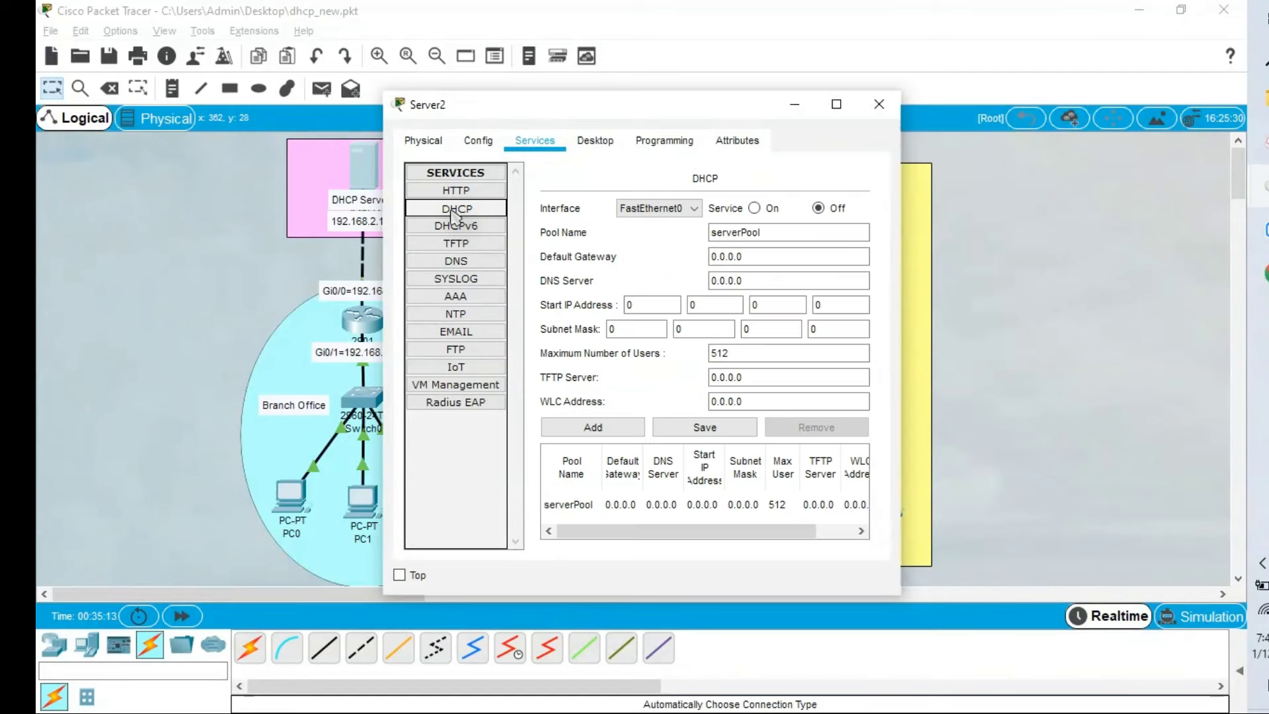
pyautogui.click(754, 208)
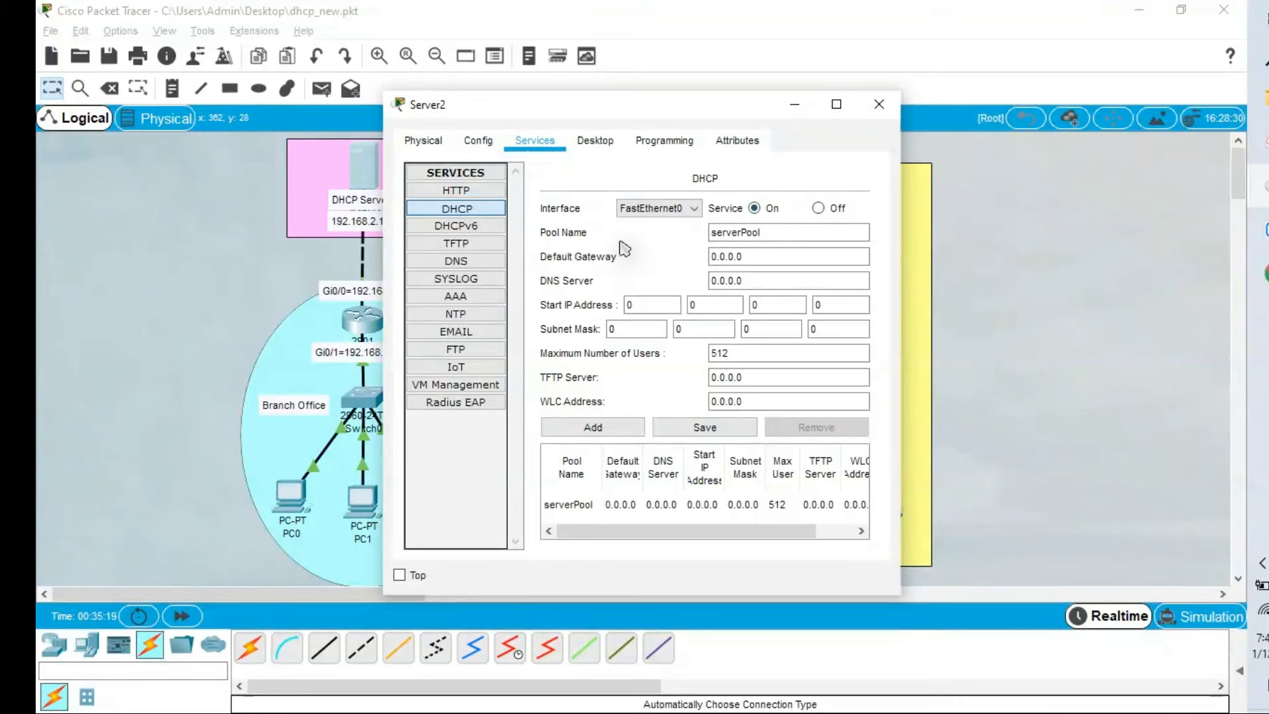
# Step: Enter serverPool's default gateway 192.168.1.1 and DNS server 8.8.8.8
pyautogui.click(755, 256)
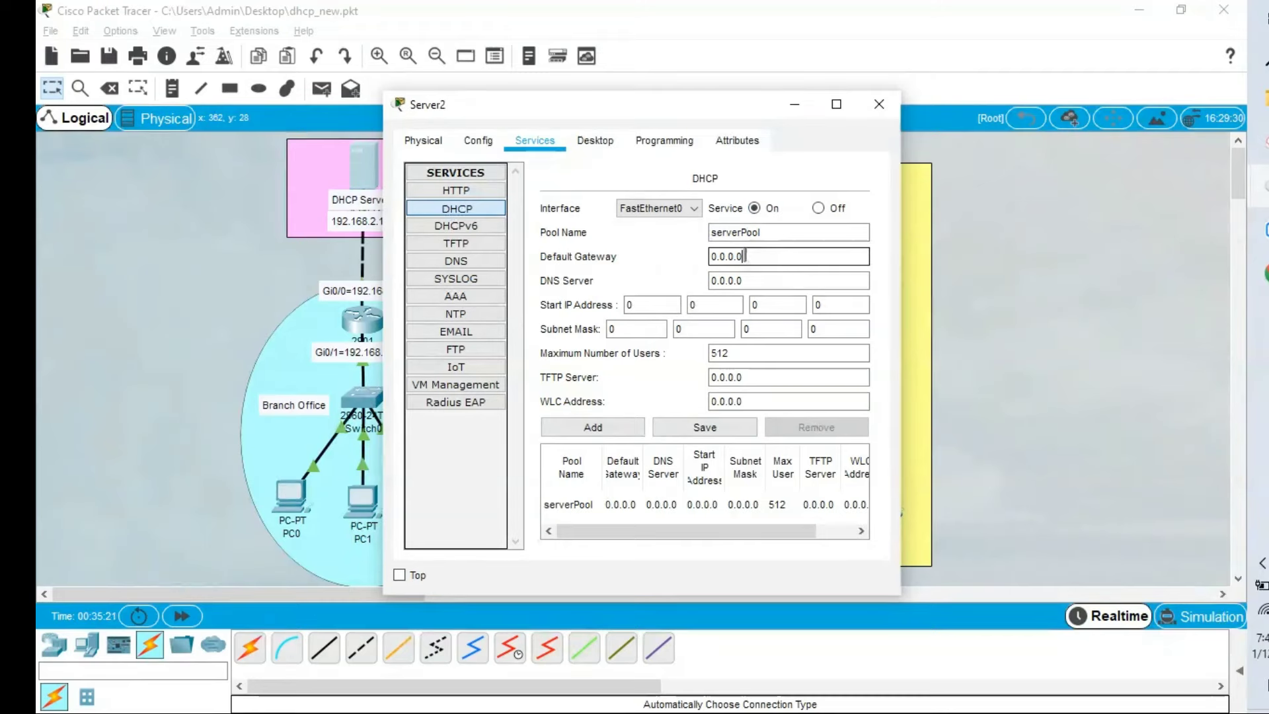
pyautogui.moveTo(634, 105); pyautogui.dragTo(845, 80)
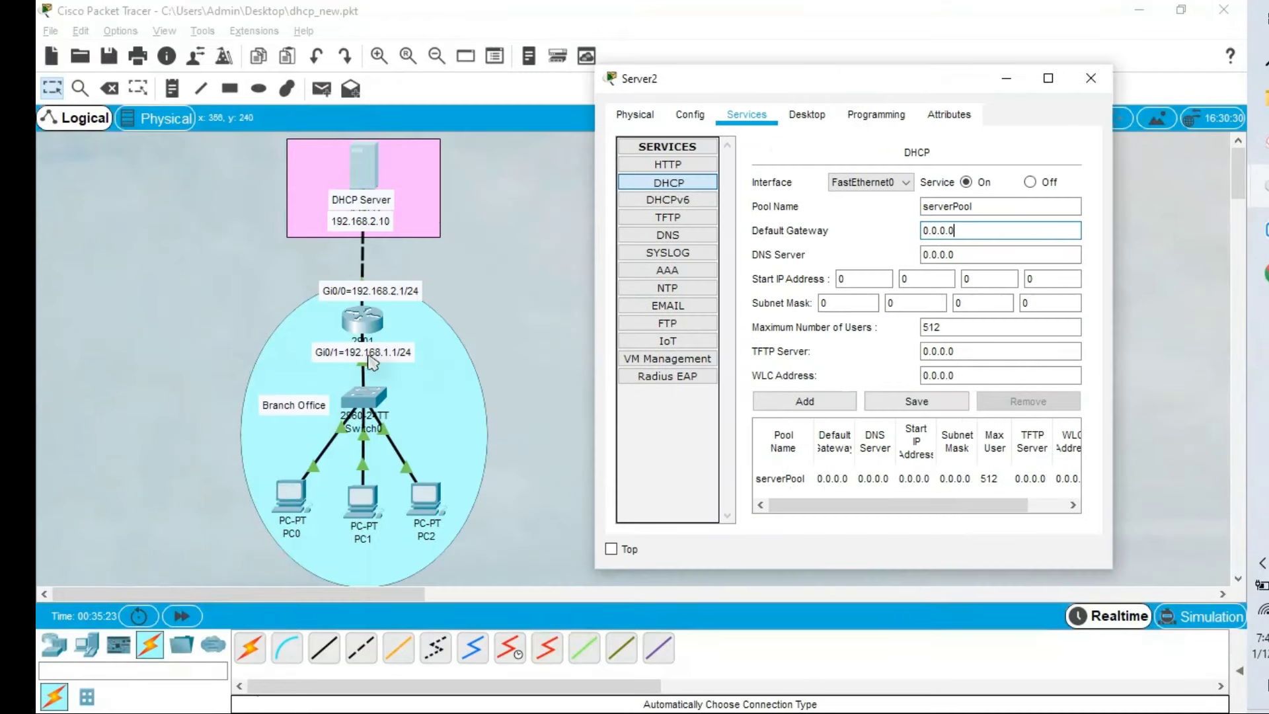
pyautogui.moveTo(1002, 230); pyautogui.dragTo(846, 235)
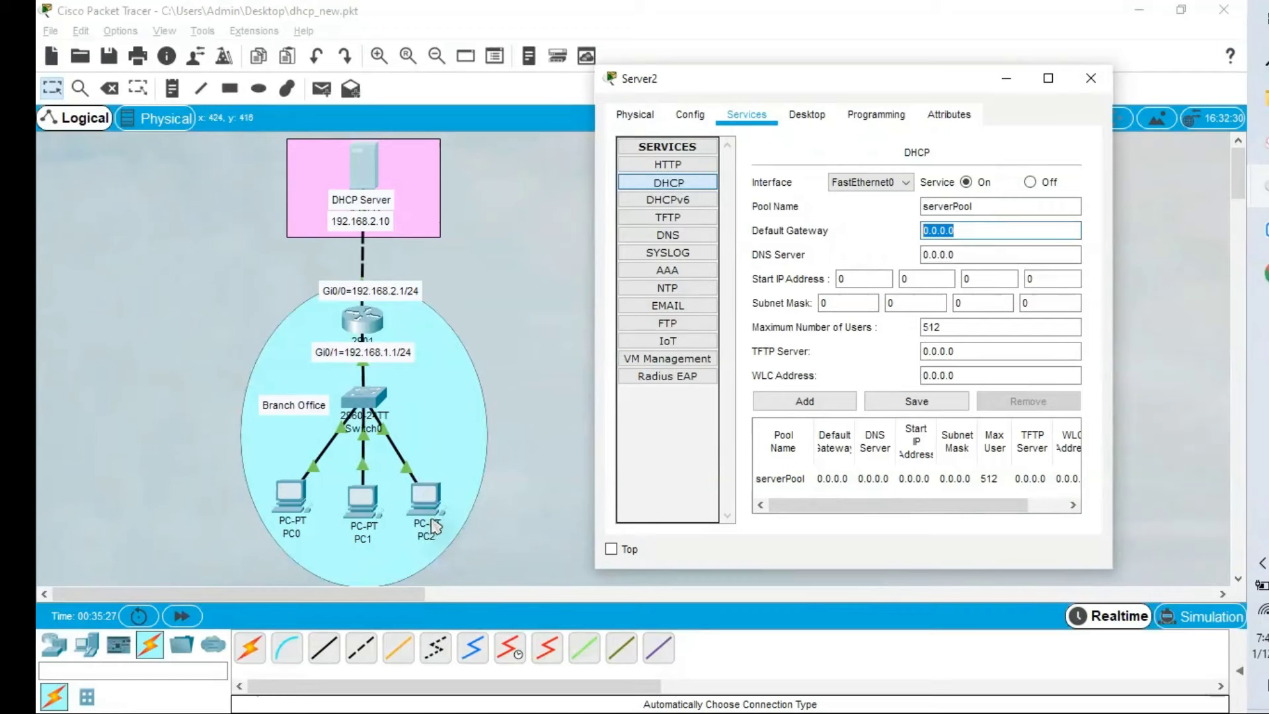
pyautogui.write('192.168.1.1')
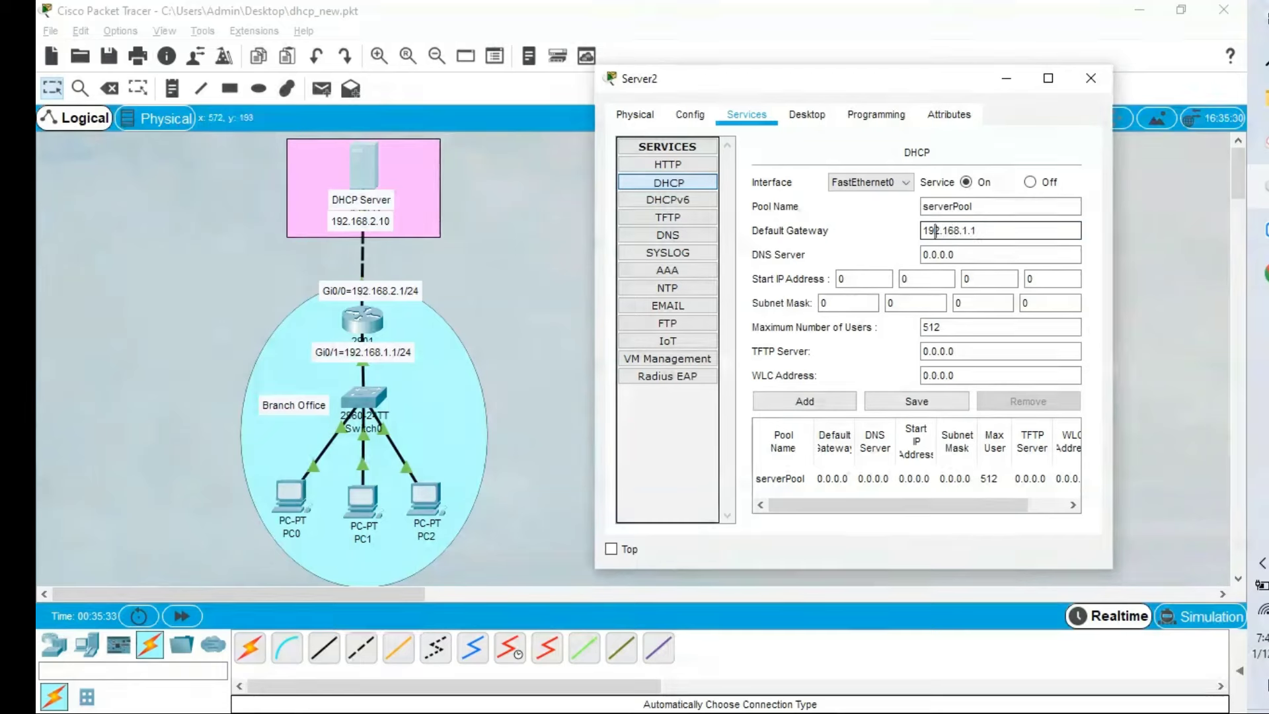
pyautogui.press('Tab')
pyautogui.write('8')
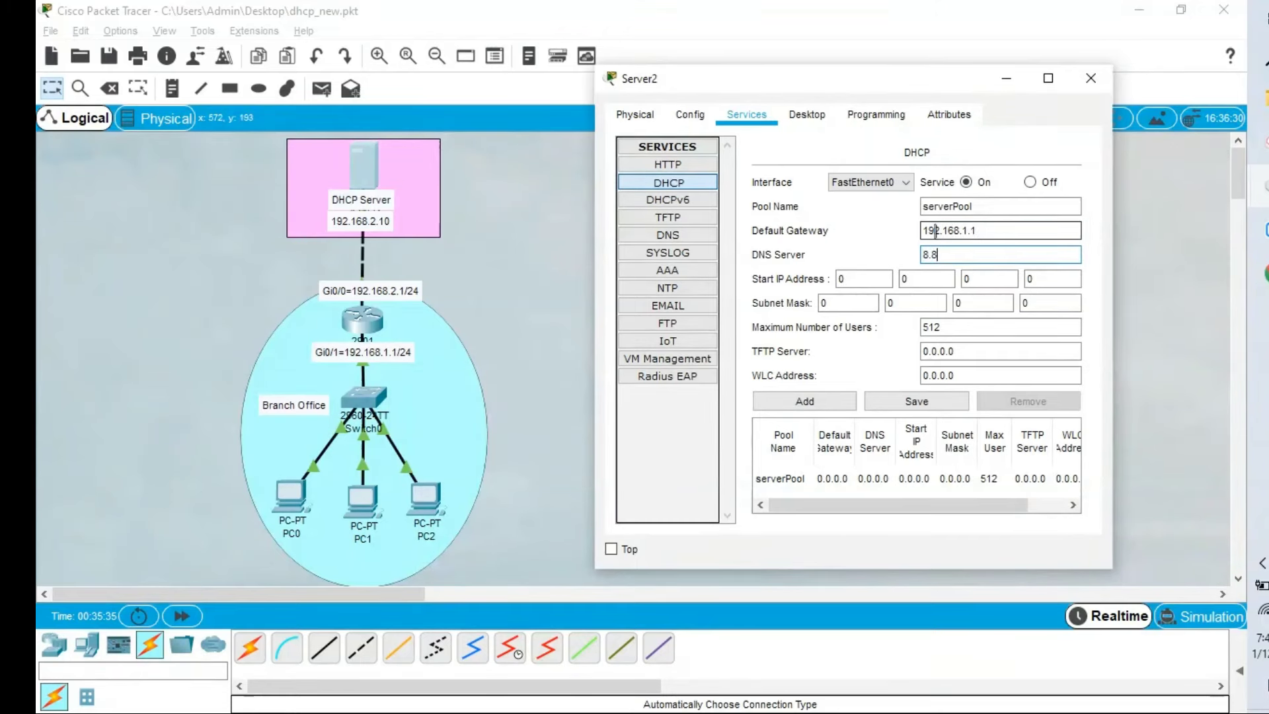
# Step: Set serverPool's start IP 192.168.1.0 and mask 255.255.255.0, then save the pool
pyautogui.click(866, 280)
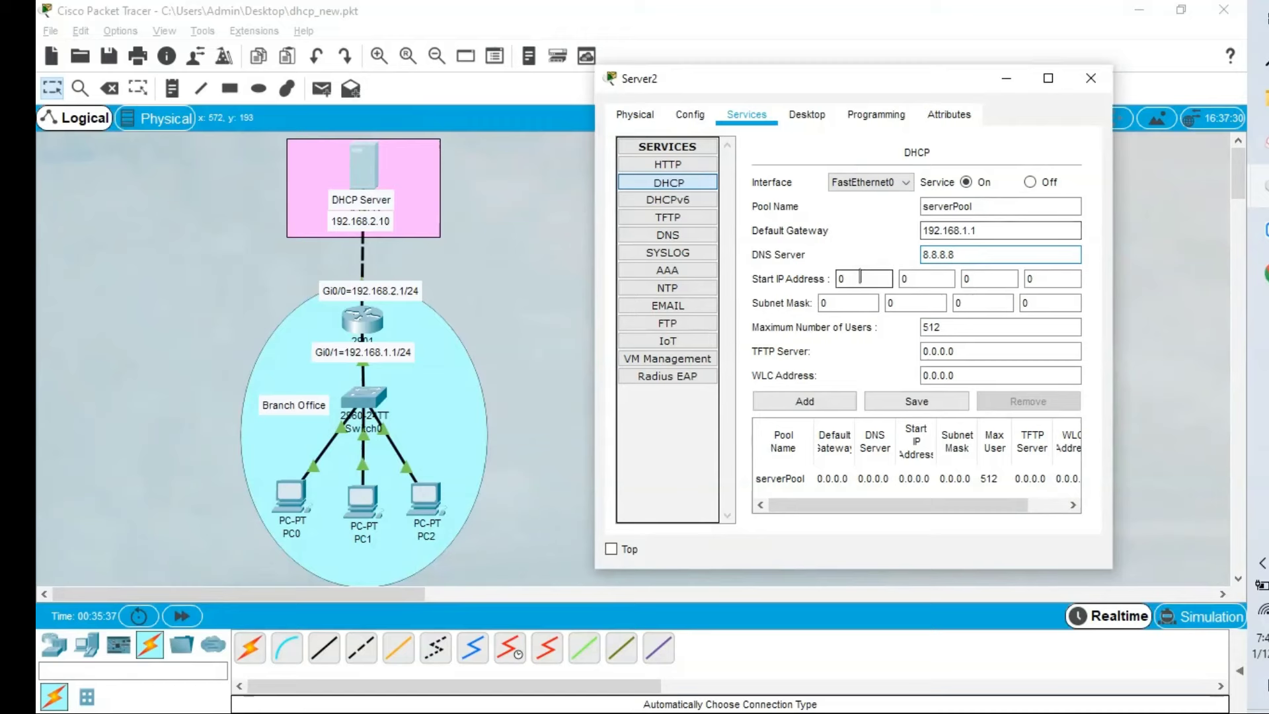
pyautogui.write('192.')
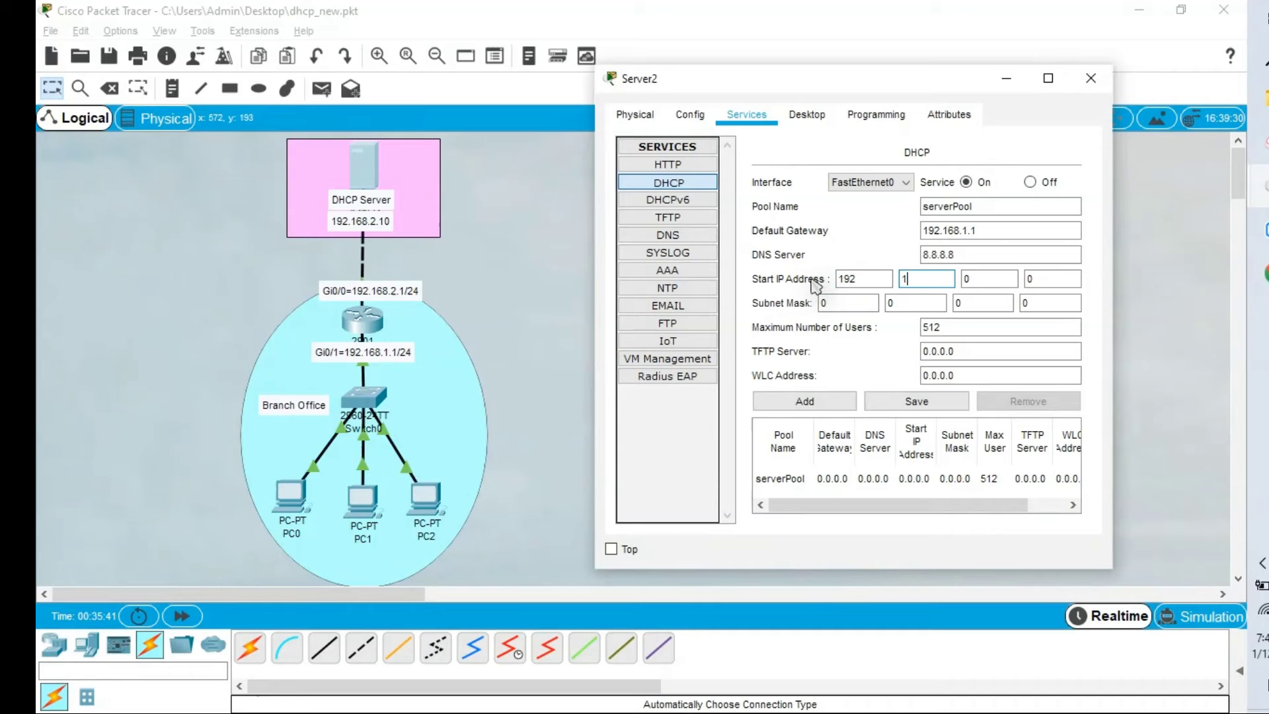
pyautogui.write('168.')
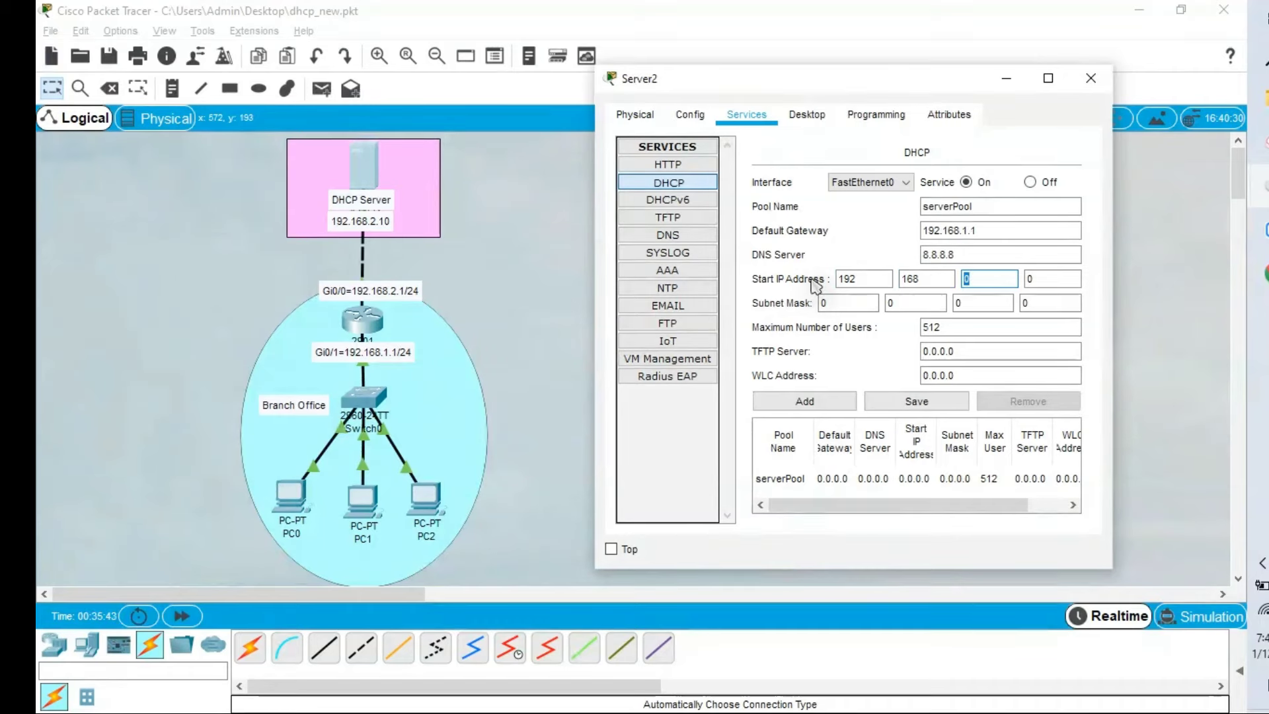
pyautogui.click(823, 303)
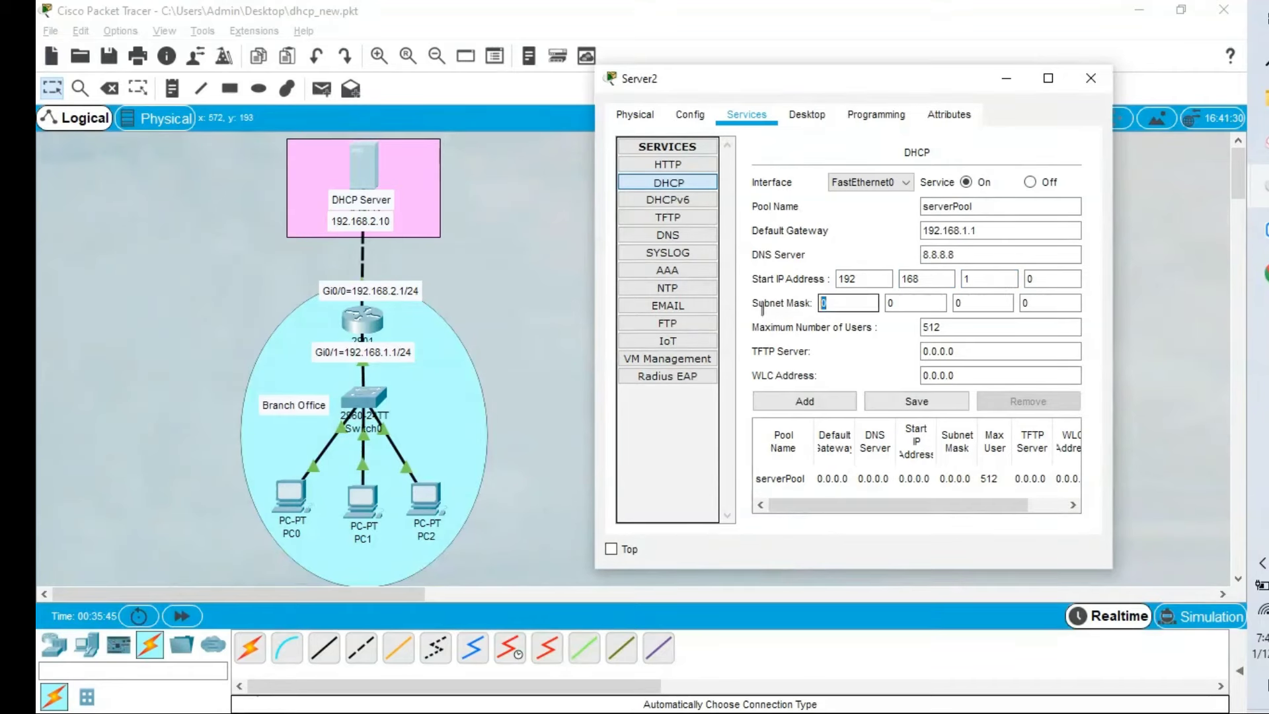
pyautogui.write('255.')
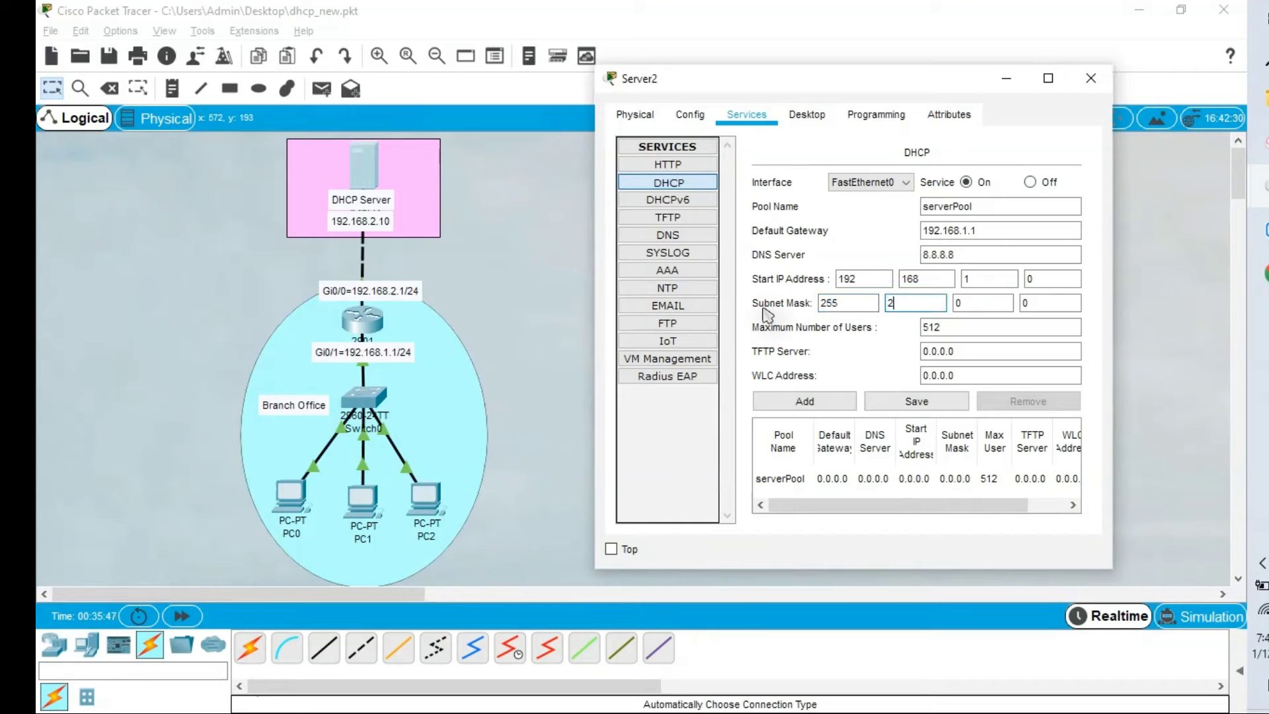
pyautogui.write('255.255')
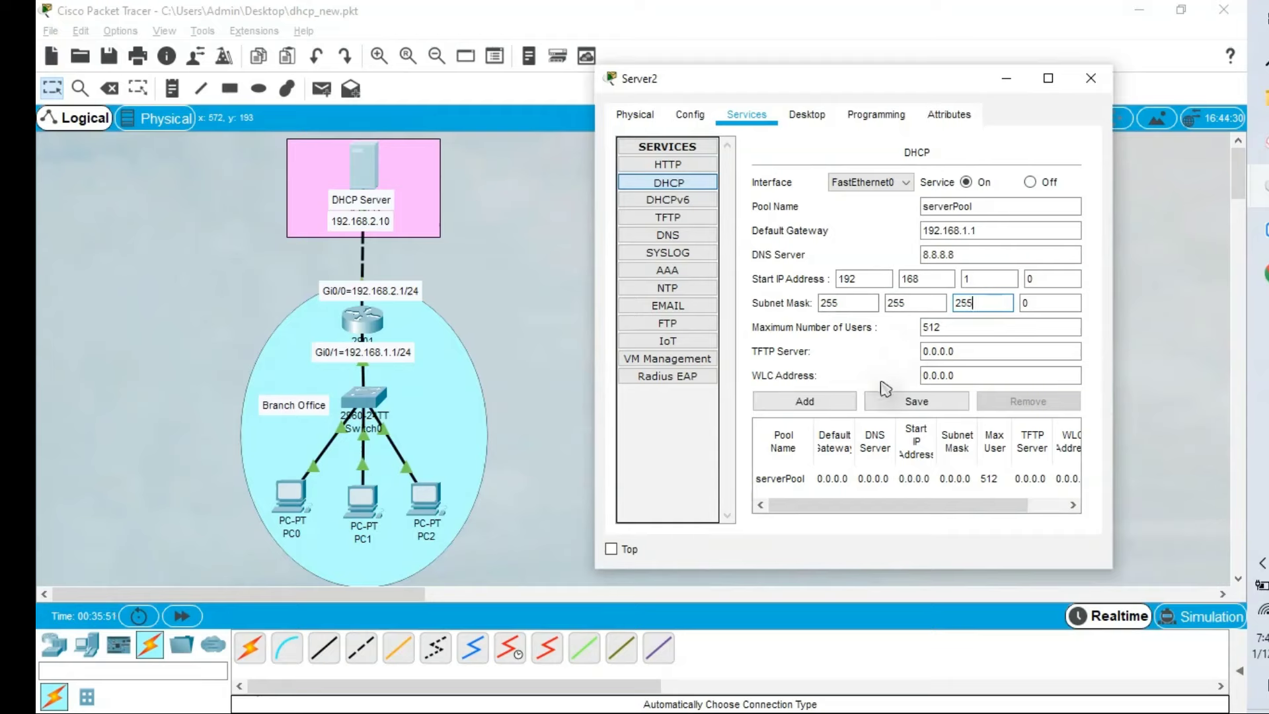
pyautogui.click(901, 403)
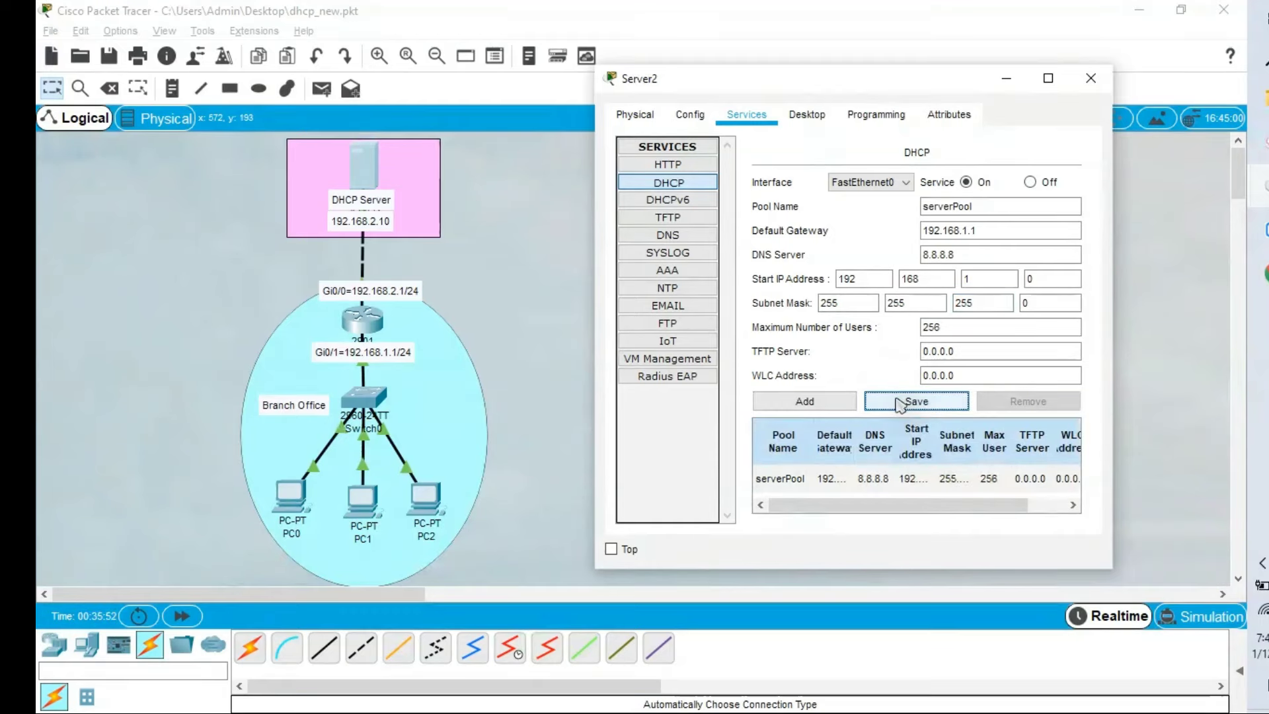
pyautogui.click(1048, 78)
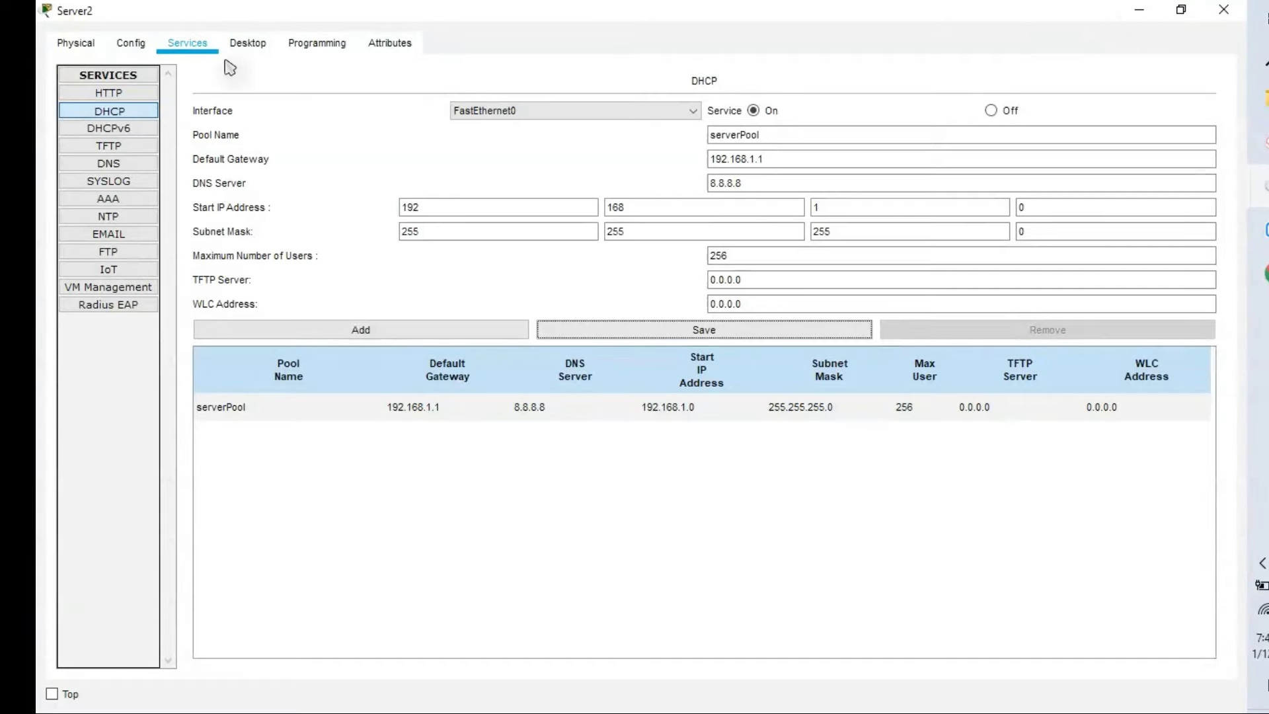
pyautogui.click(1181, 10)
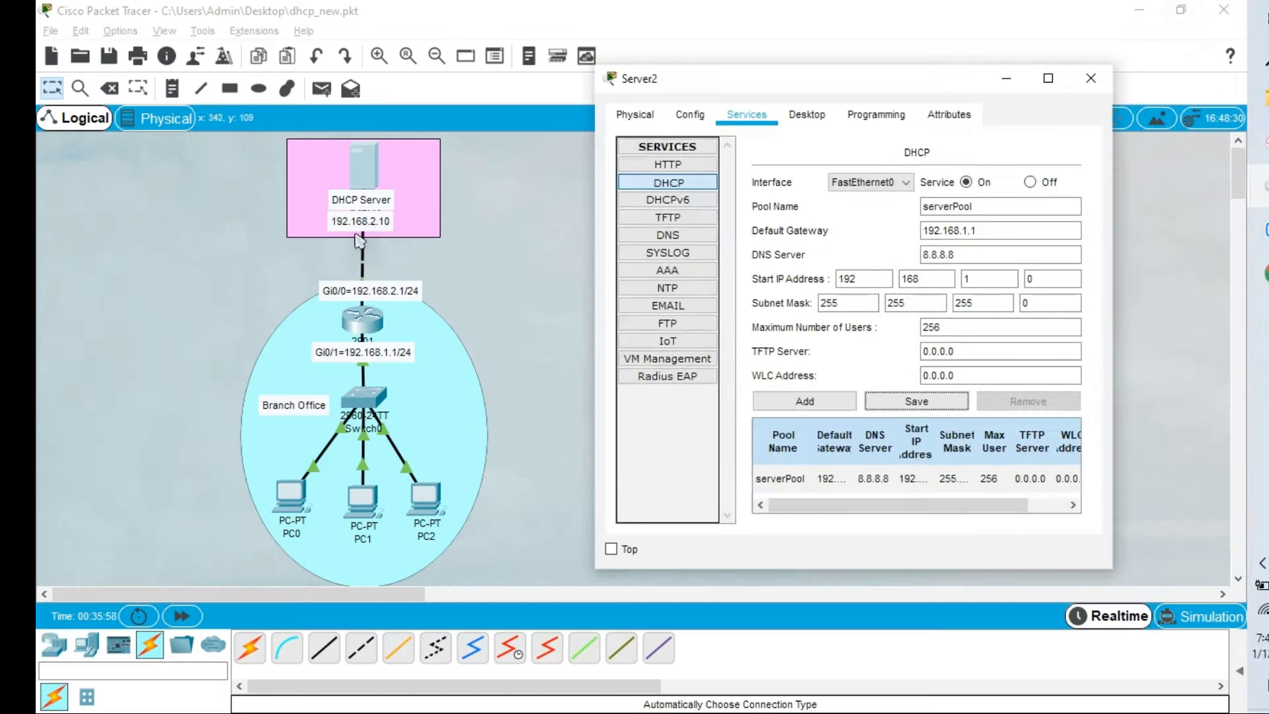
# Step: Give Server2 static IP 192.168.2.10, mask 255.255.255.0 and gateway 192.168.2.1, then close it
pyautogui.click(802, 119)
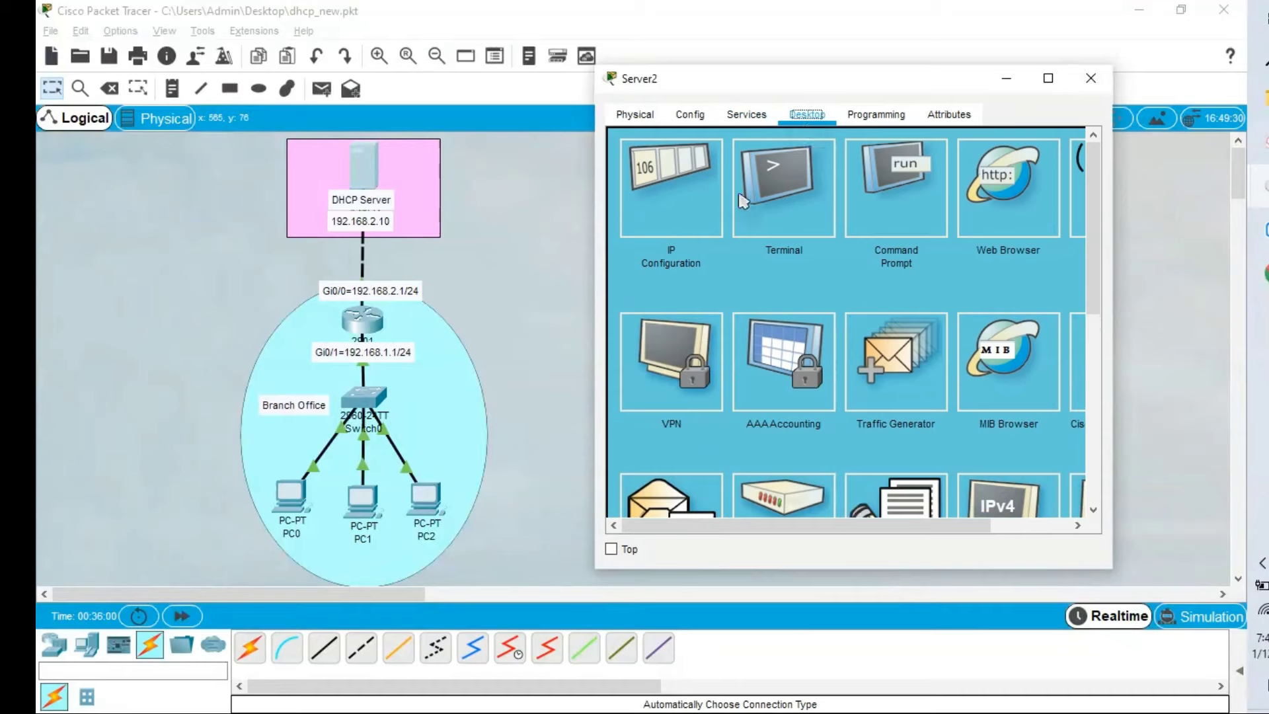
pyautogui.click(695, 206)
pyautogui.click(756, 222)
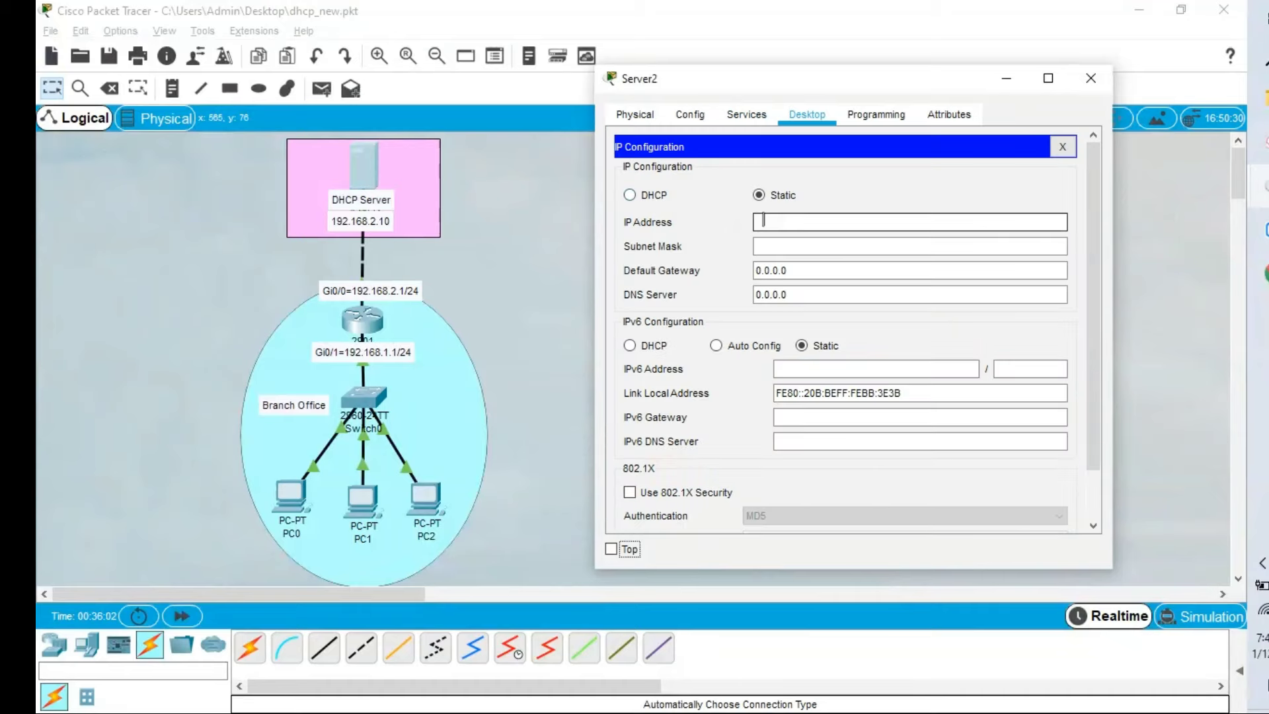
pyautogui.write('192.168.2.10')
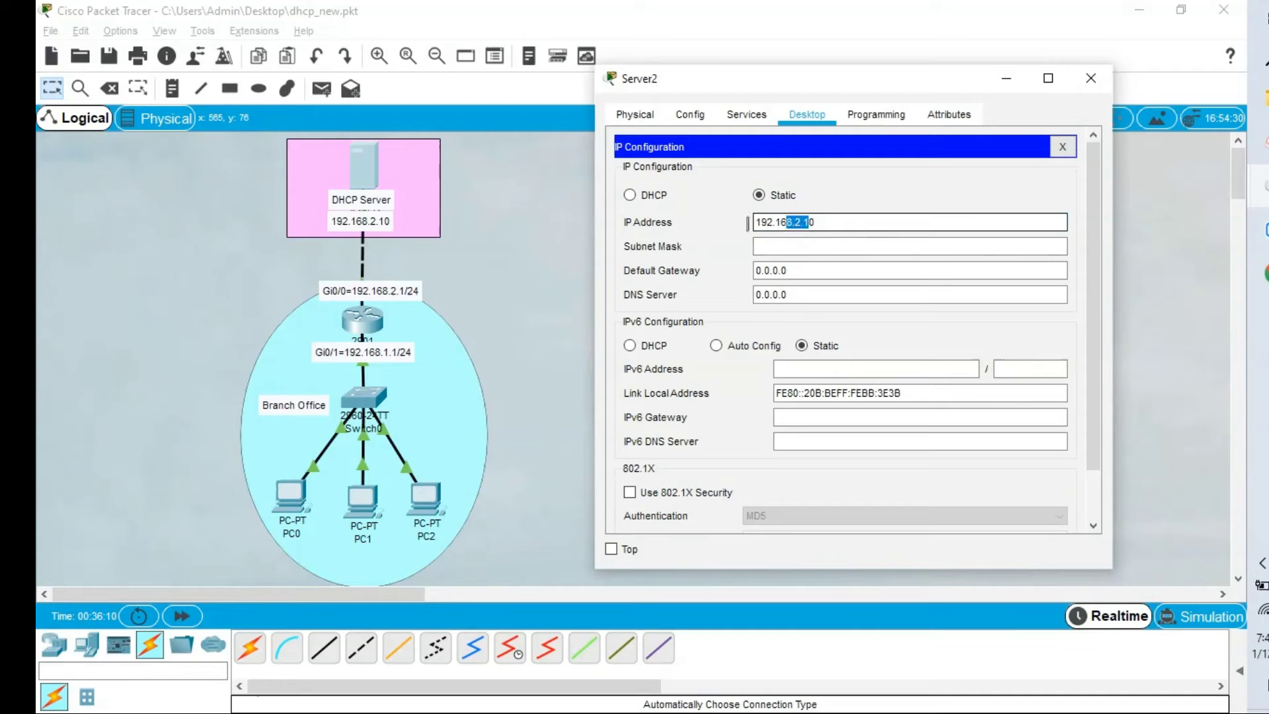
pyautogui.press('Tab')
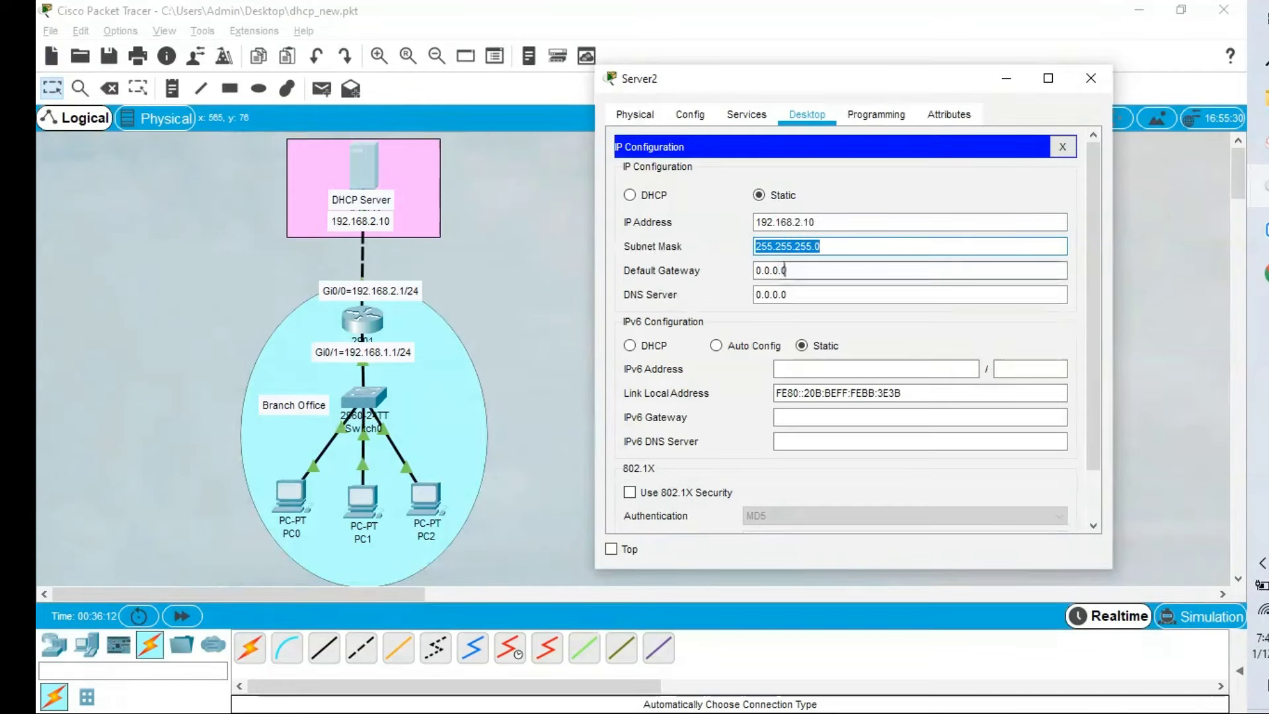
pyautogui.press('Tab')
pyautogui.write('192.168.2.1')
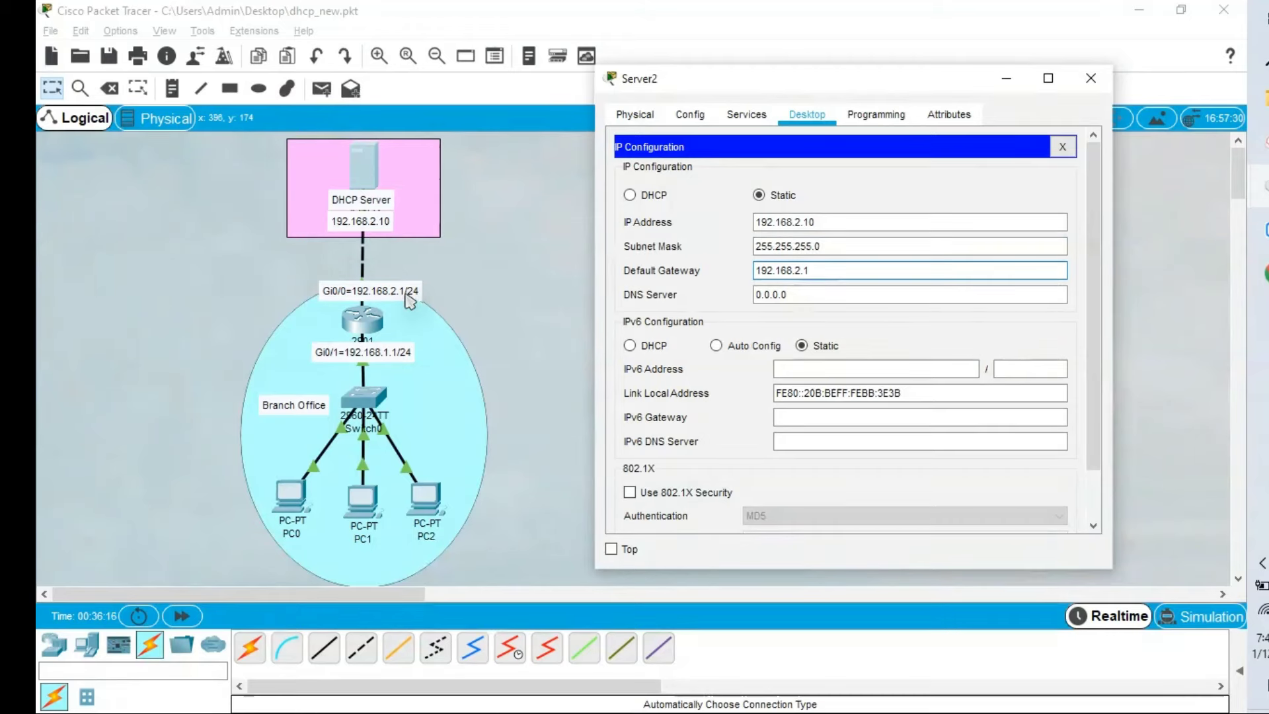
pyautogui.click(830, 295)
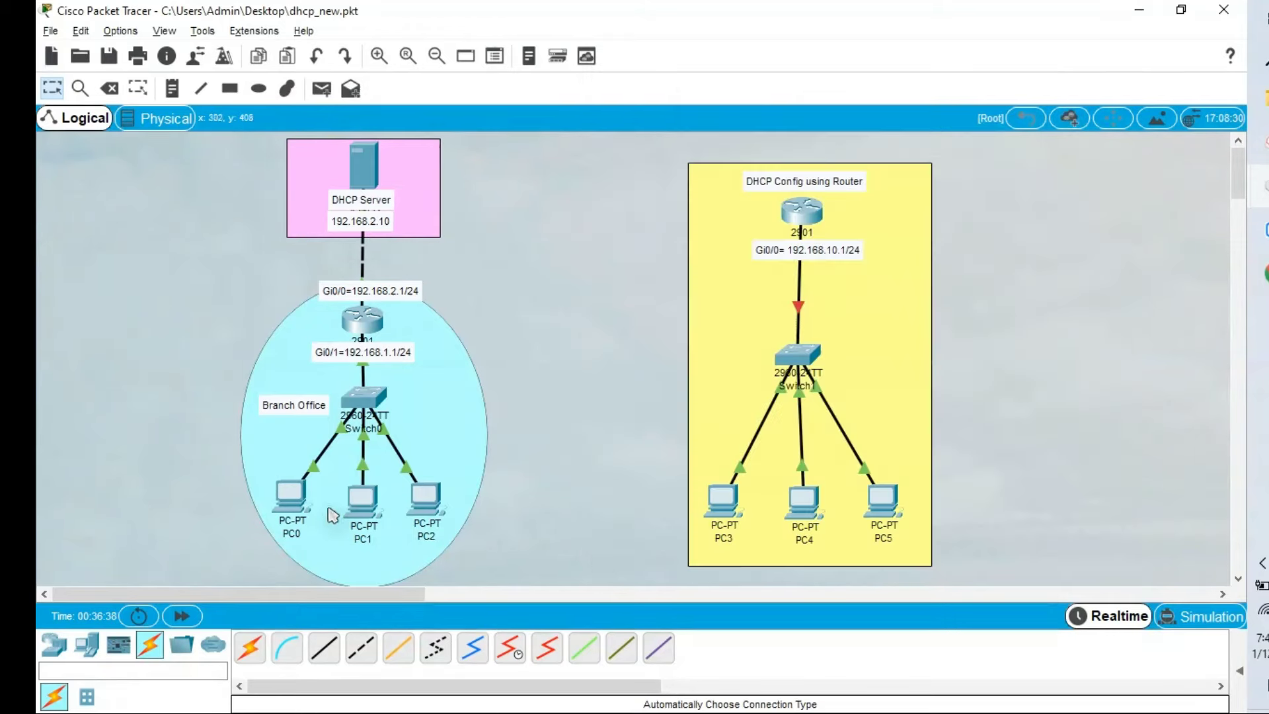
# Step: Try DHCP on PC0, then return it to static addressing after it falls back to APIPA
pyautogui.click(291, 497)
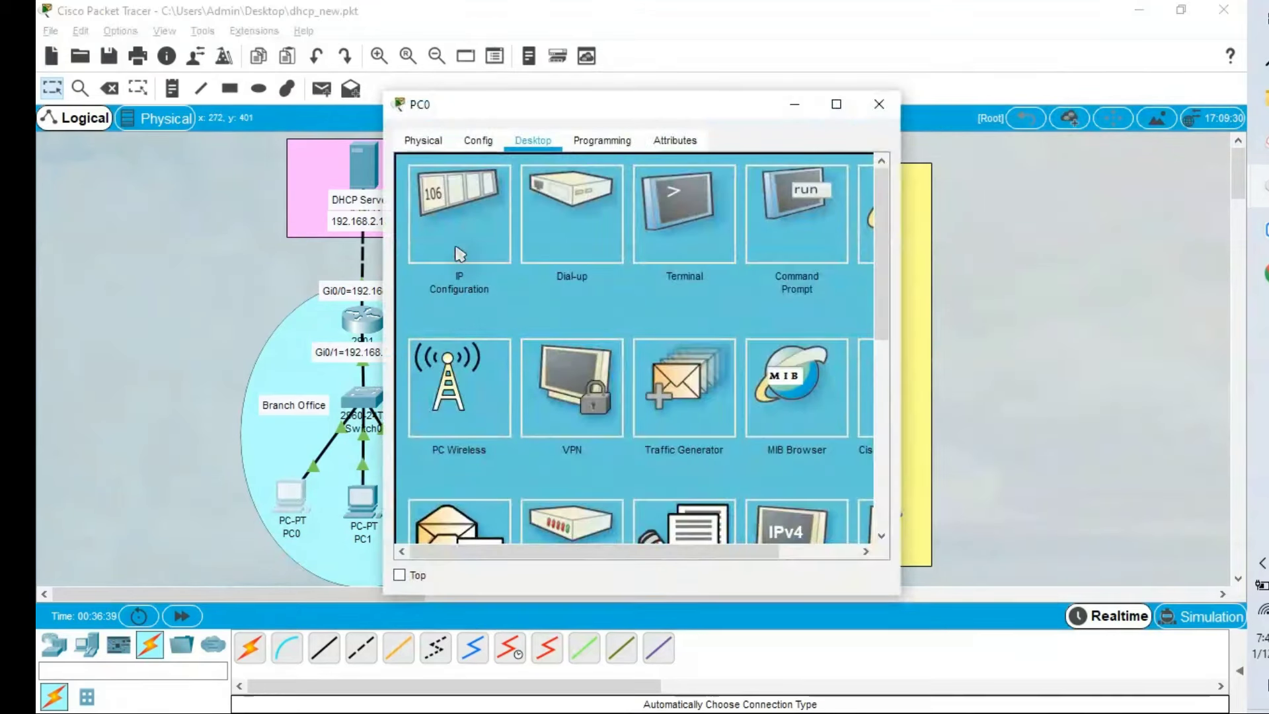
pyautogui.click(460, 305)
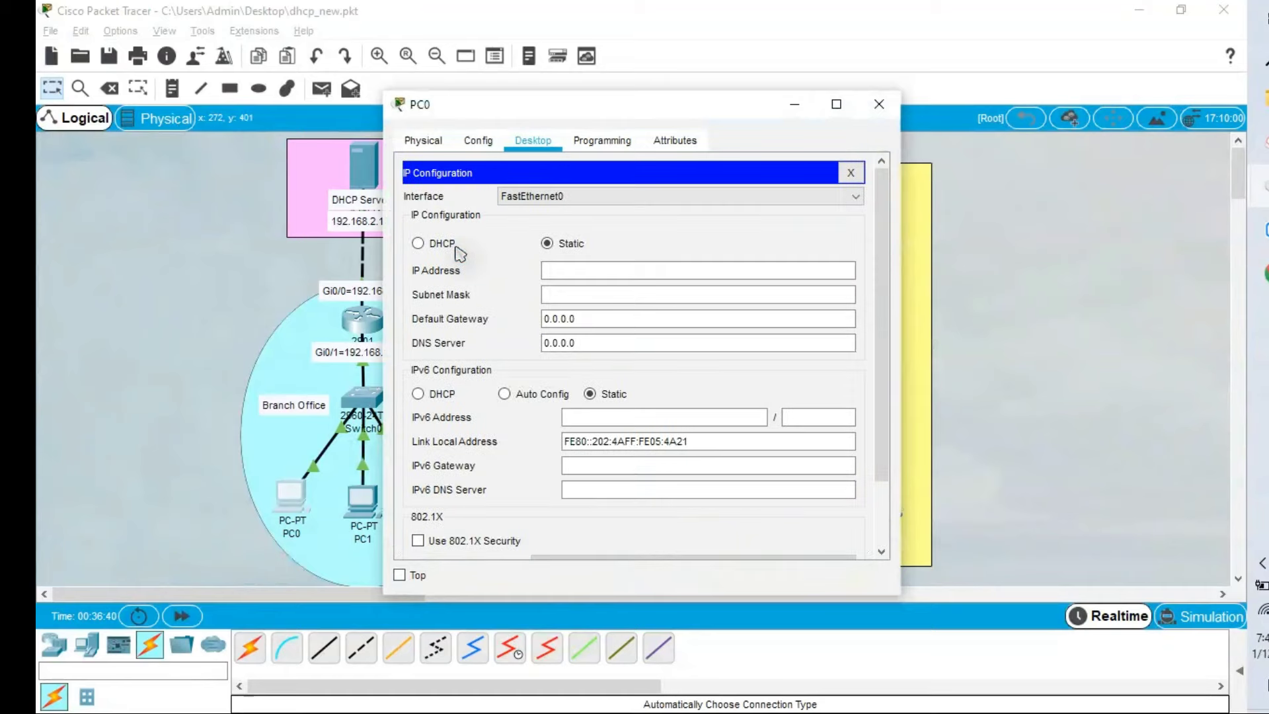
pyautogui.click(418, 244)
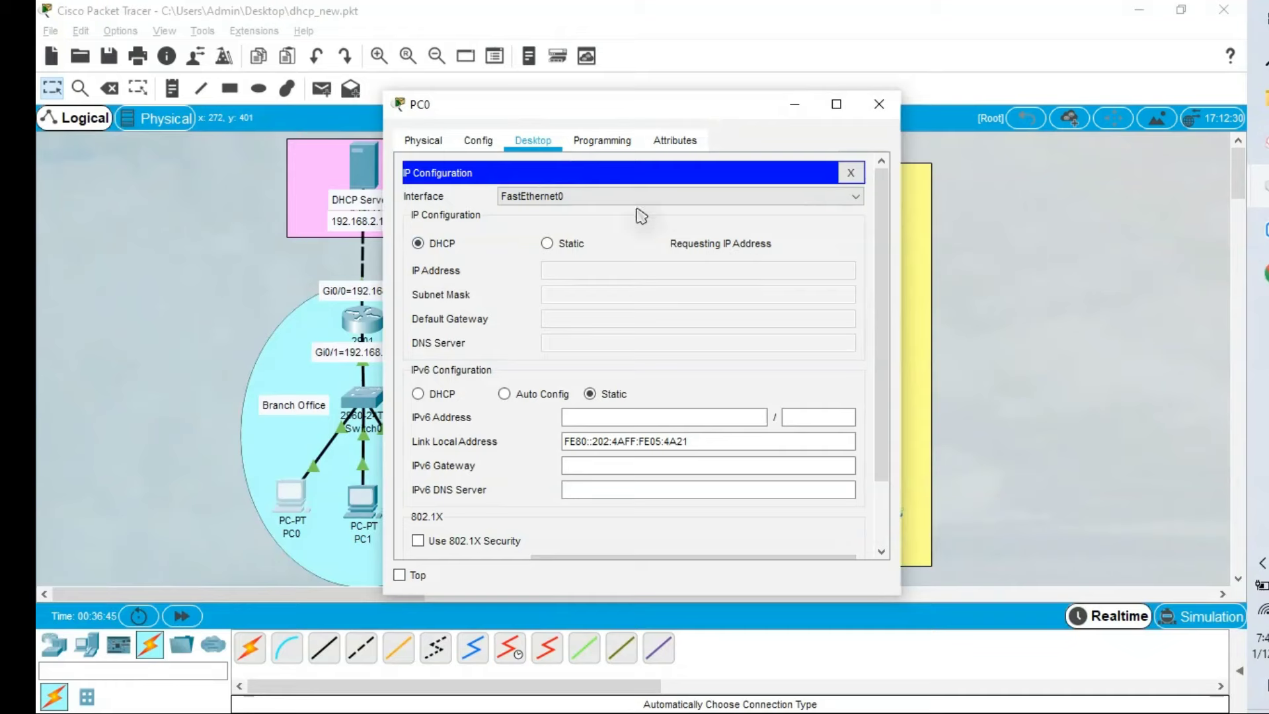
pyautogui.moveTo(564, 112); pyautogui.dragTo(648, 108)
pyautogui.moveTo(749, 109); pyautogui.dragTo(776, 112)
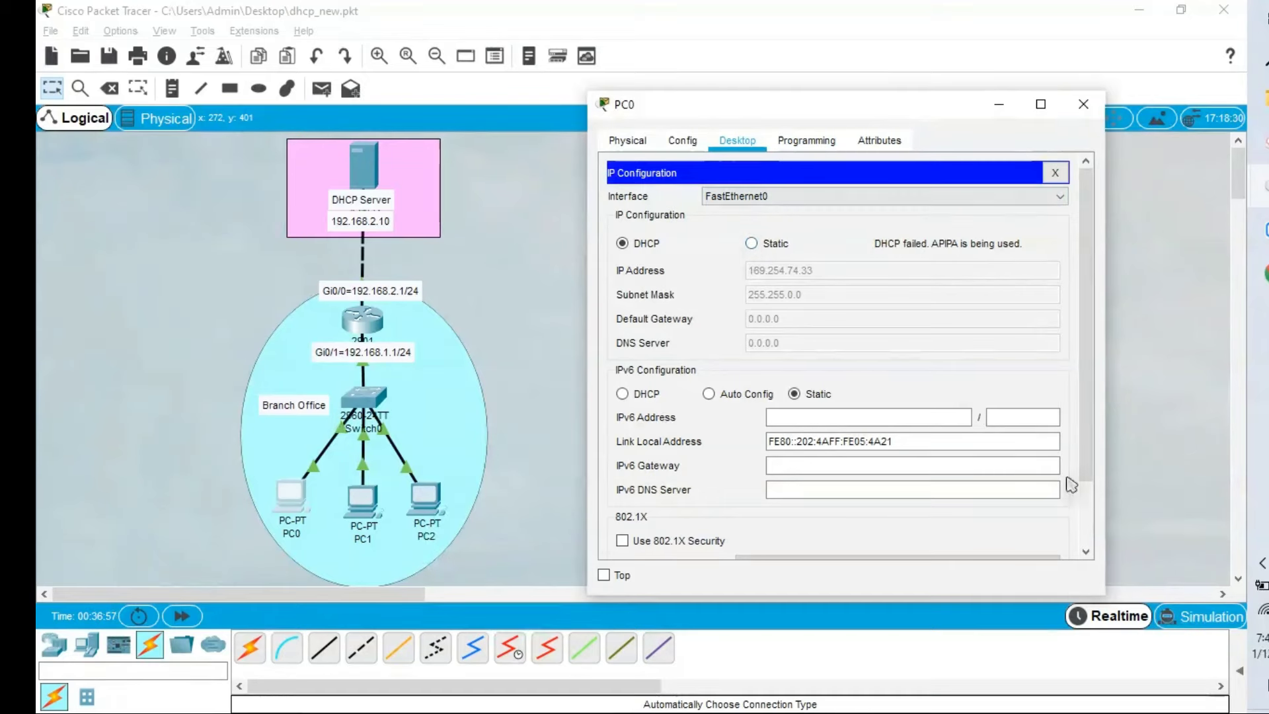
pyautogui.click(751, 243)
# Step: Switch to Simulation mode, start playing, and set PC0 to obtain its address by DHCP
pyautogui.click(1214, 624)
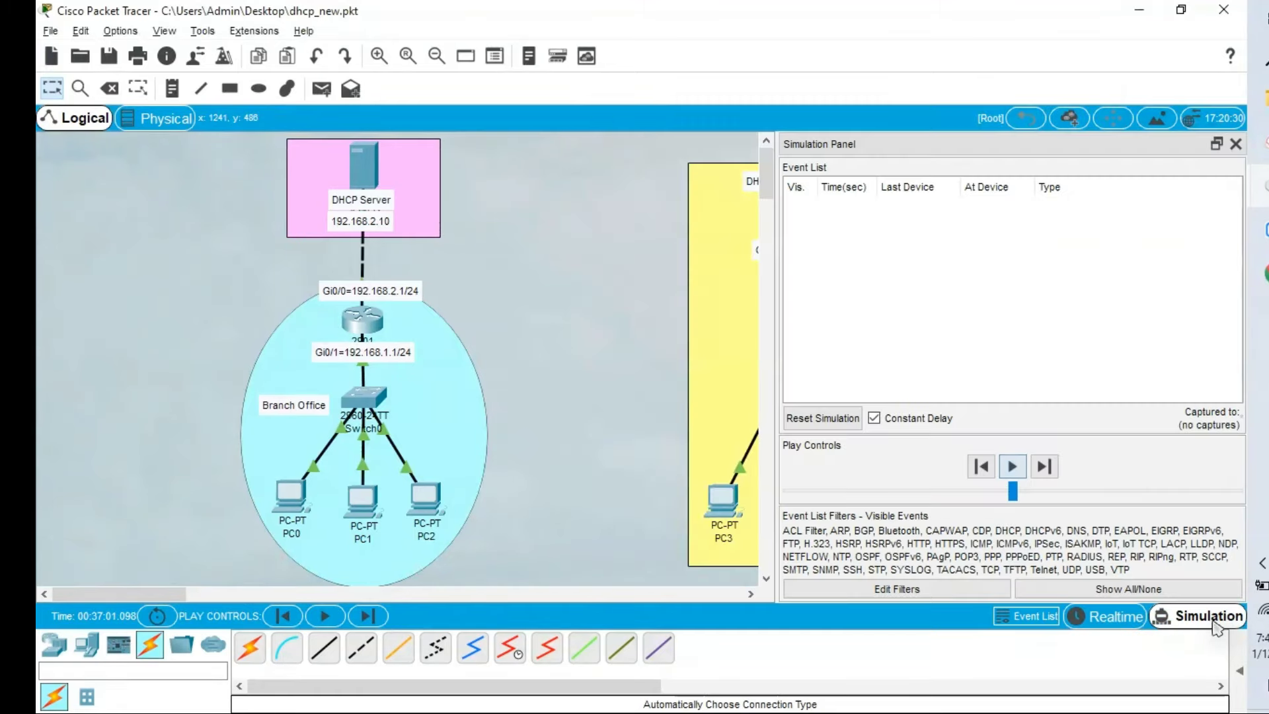
pyautogui.click(1013, 467)
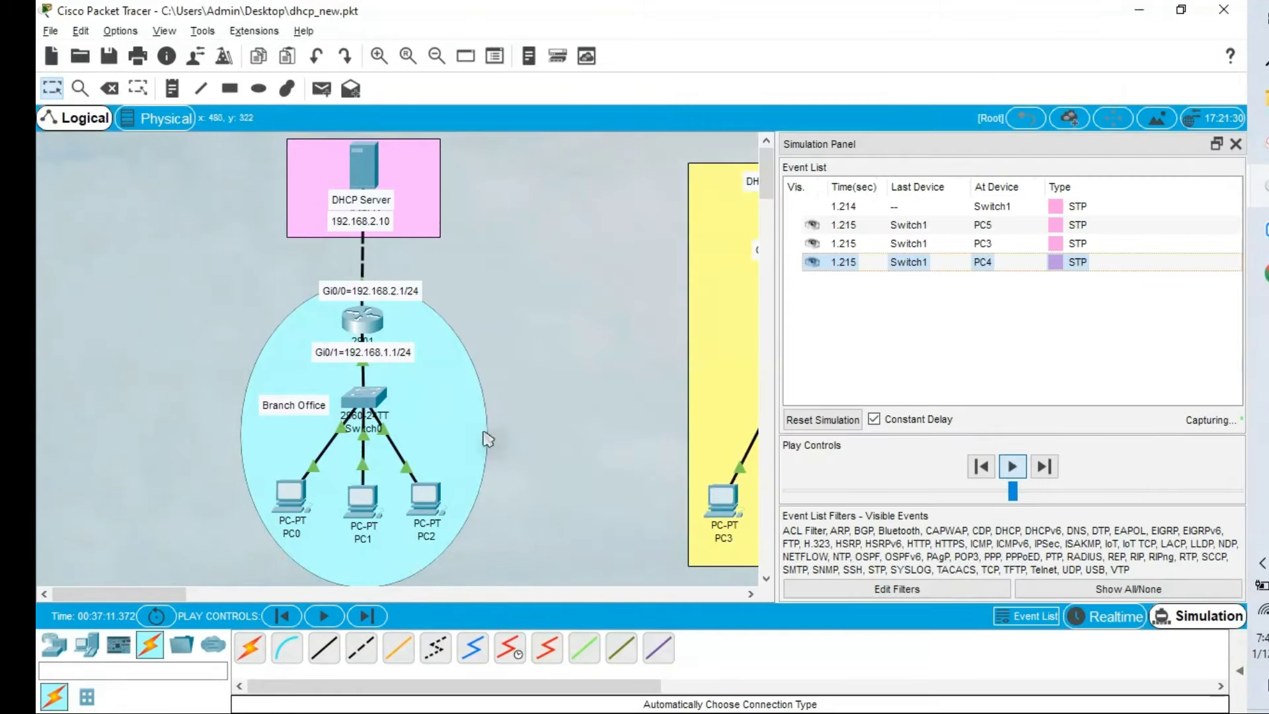
pyautogui.click(289, 502)
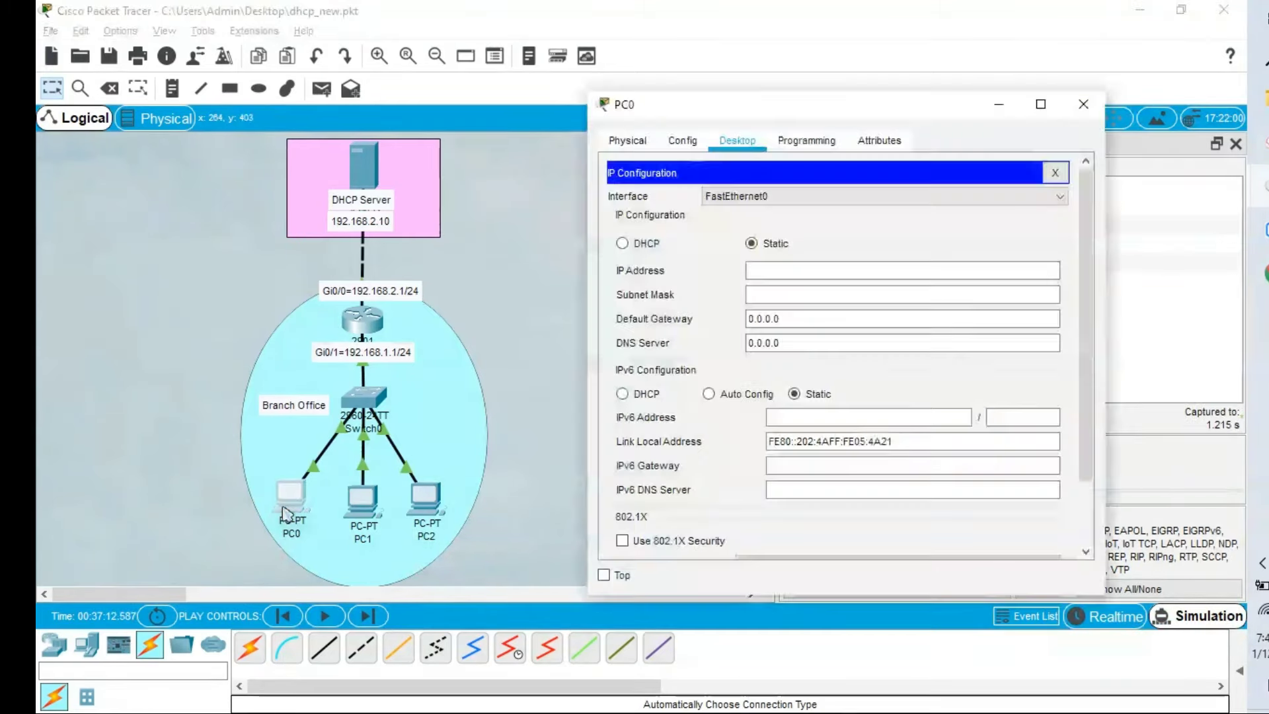
pyautogui.click(622, 243)
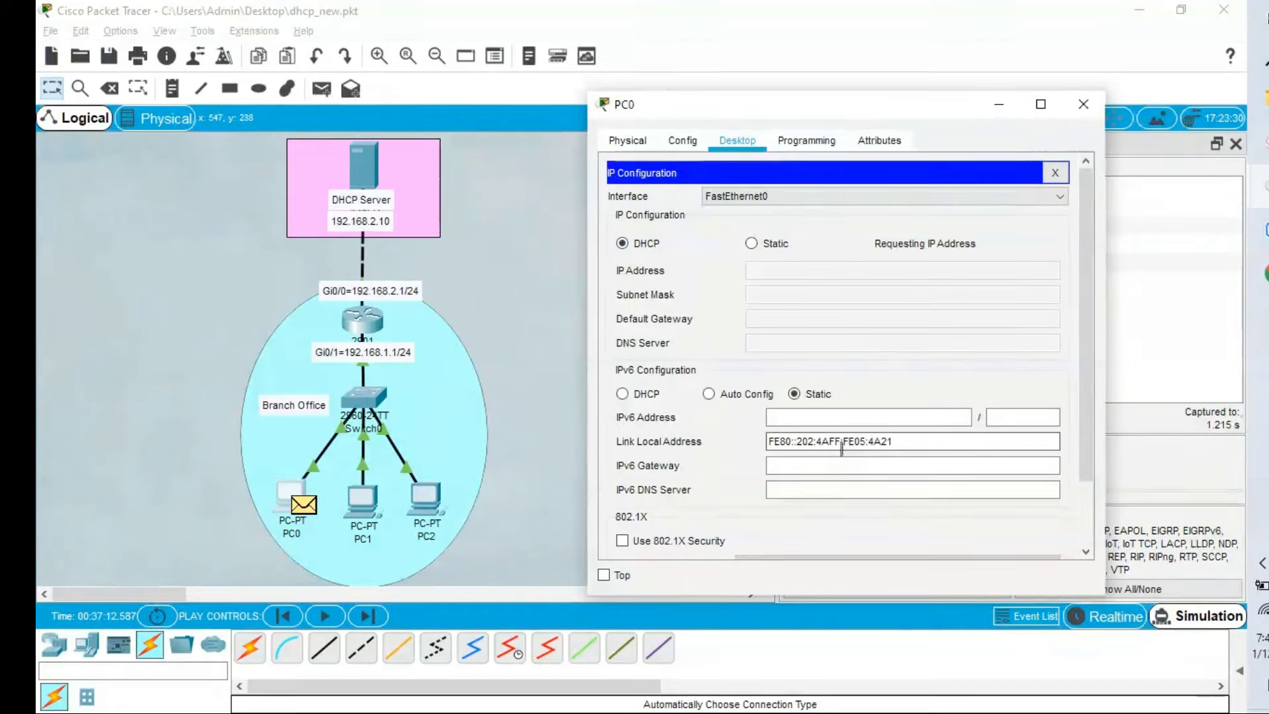
pyautogui.moveTo(943, 117); pyautogui.dragTo(674, 142)
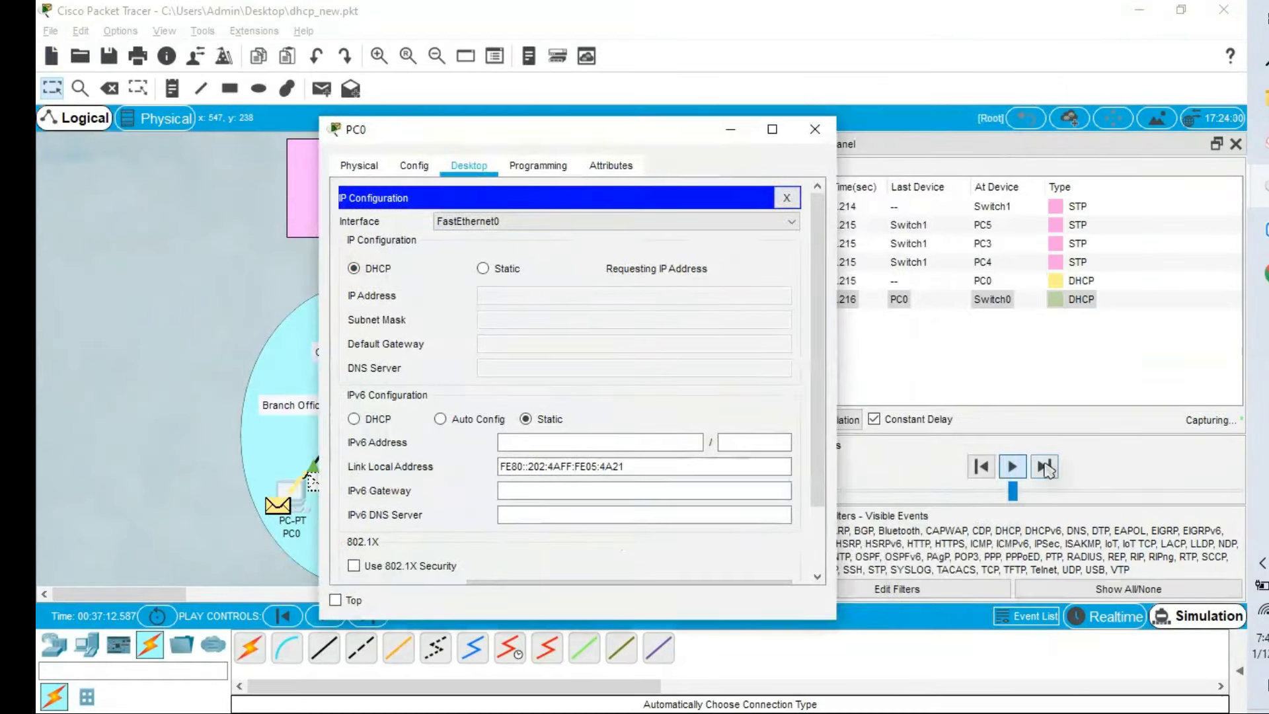
# Step: Step and play the simulation to follow PC0's DHCP request to Switch0, Router0, PC1 and PC2
pyautogui.click(1012, 467)
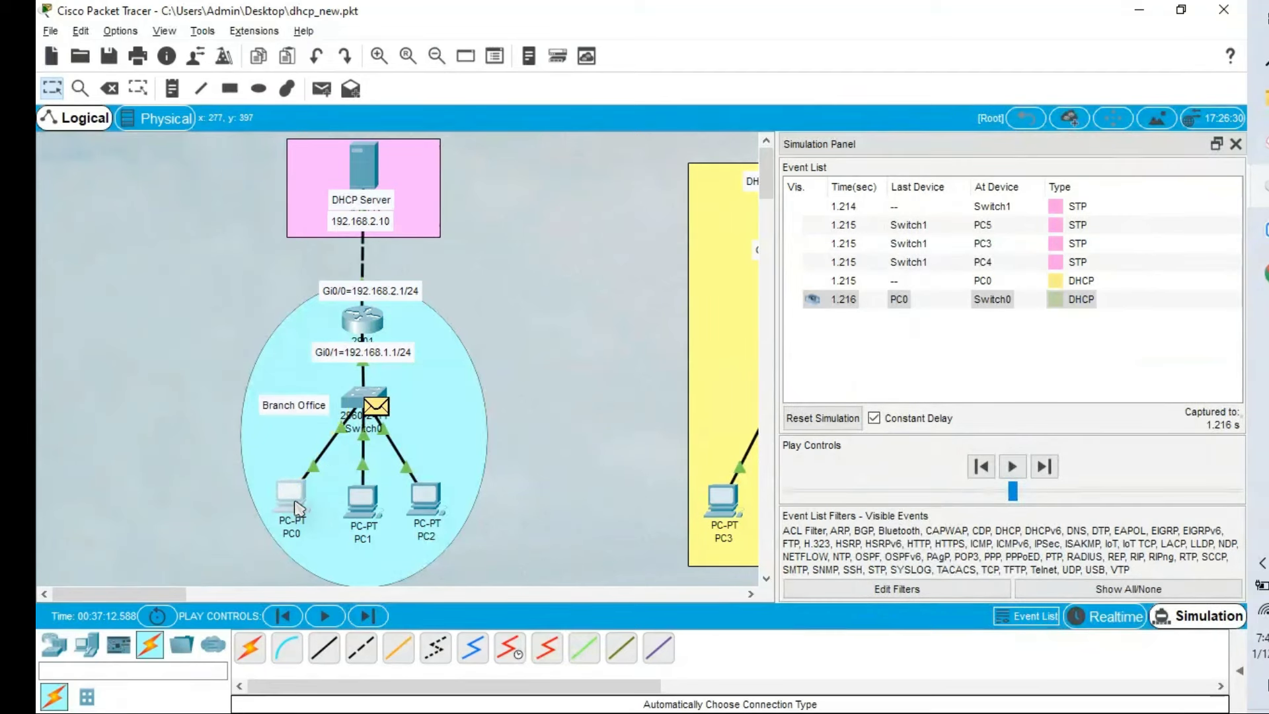
pyautogui.moveTo(295, 507)
pyautogui.moveTo(377, 412)
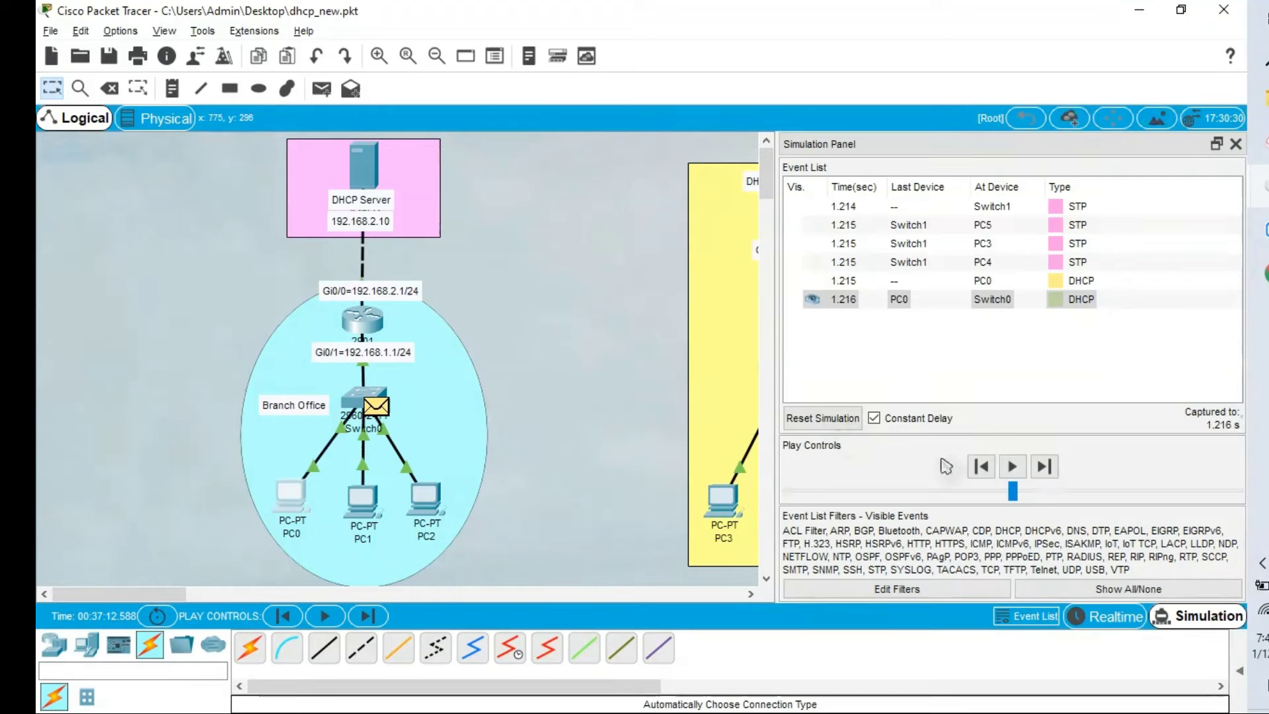
pyautogui.click(1012, 471)
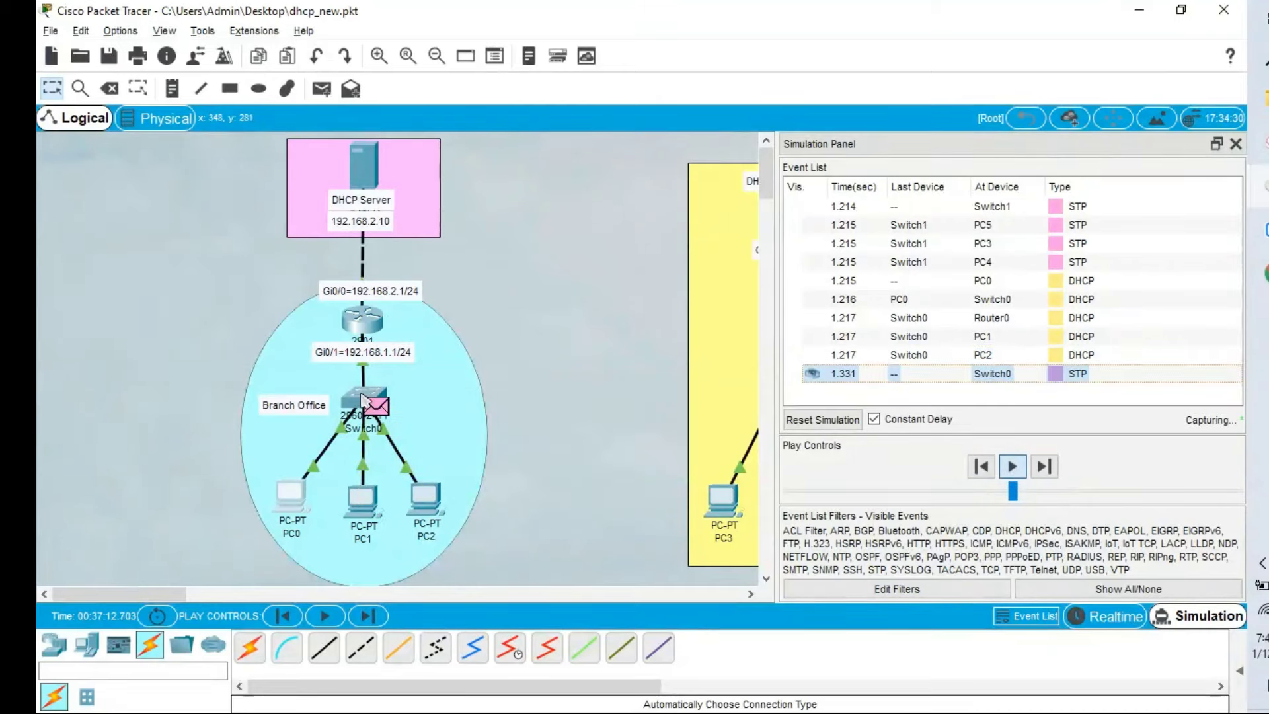
pyautogui.moveTo(365, 402)
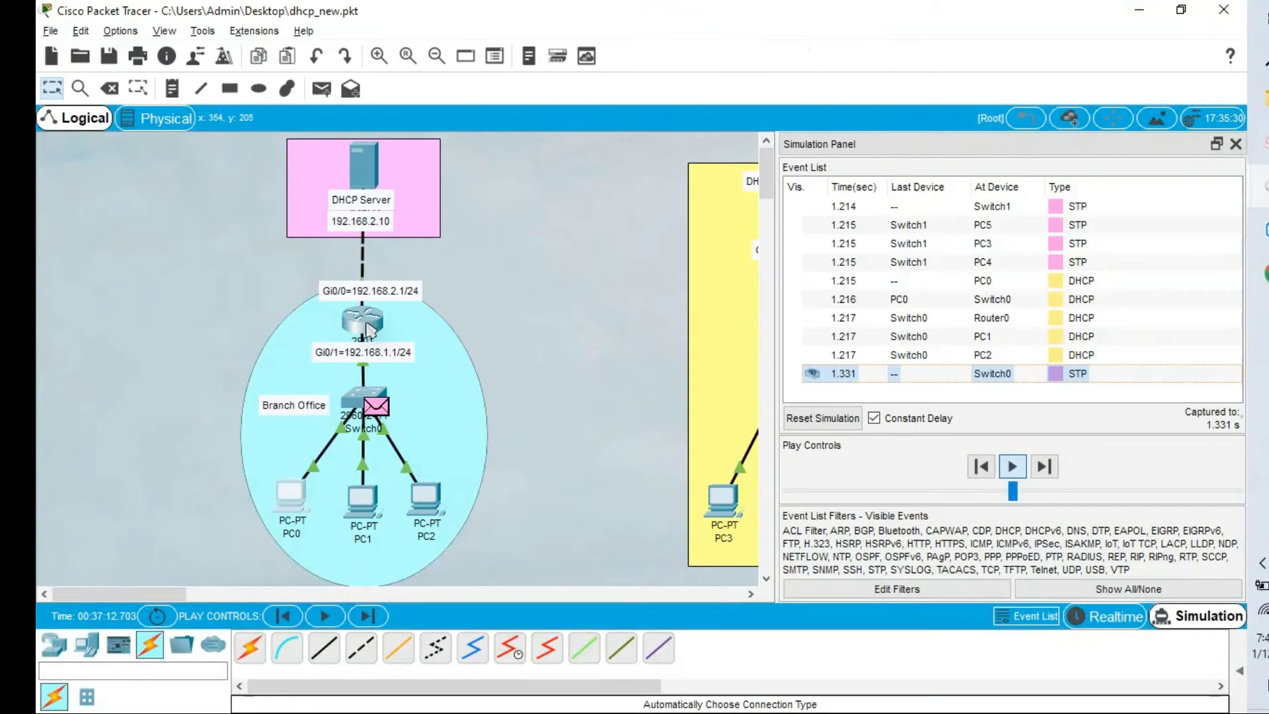
pyautogui.moveTo(369, 329)
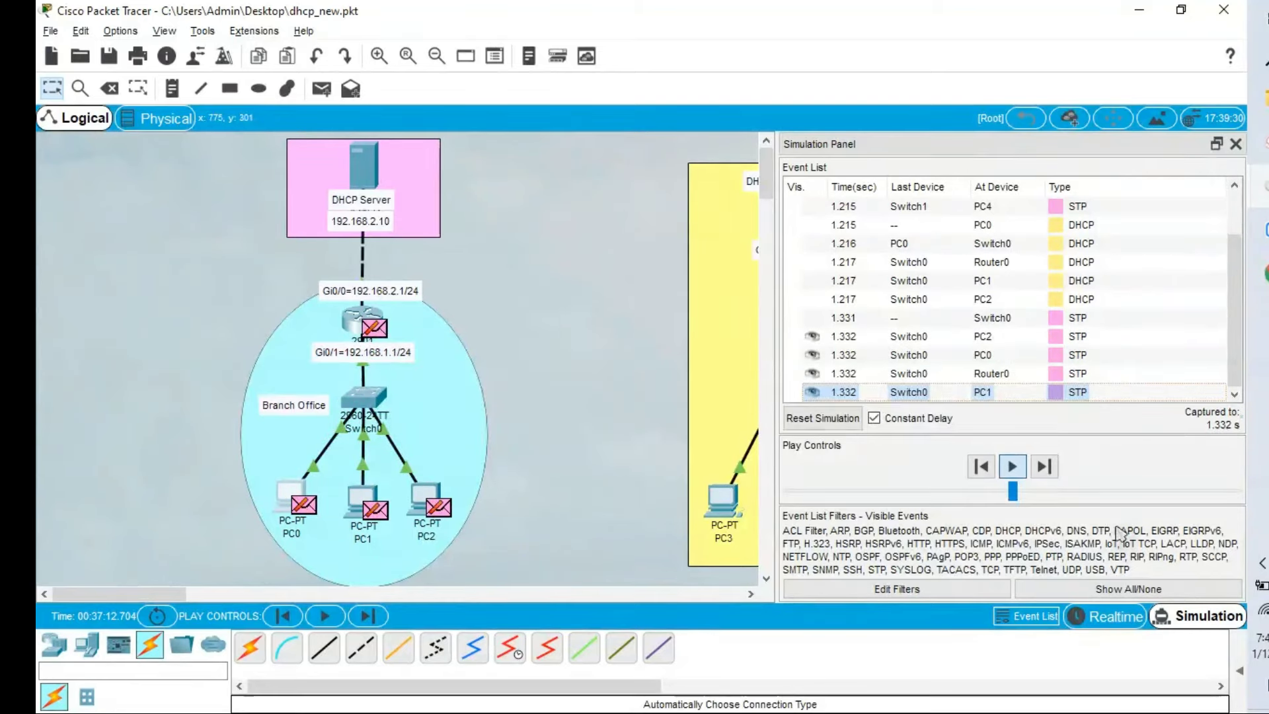
# Step: Leave Simulation mode and go back to Realtime
pyautogui.click(1111, 616)
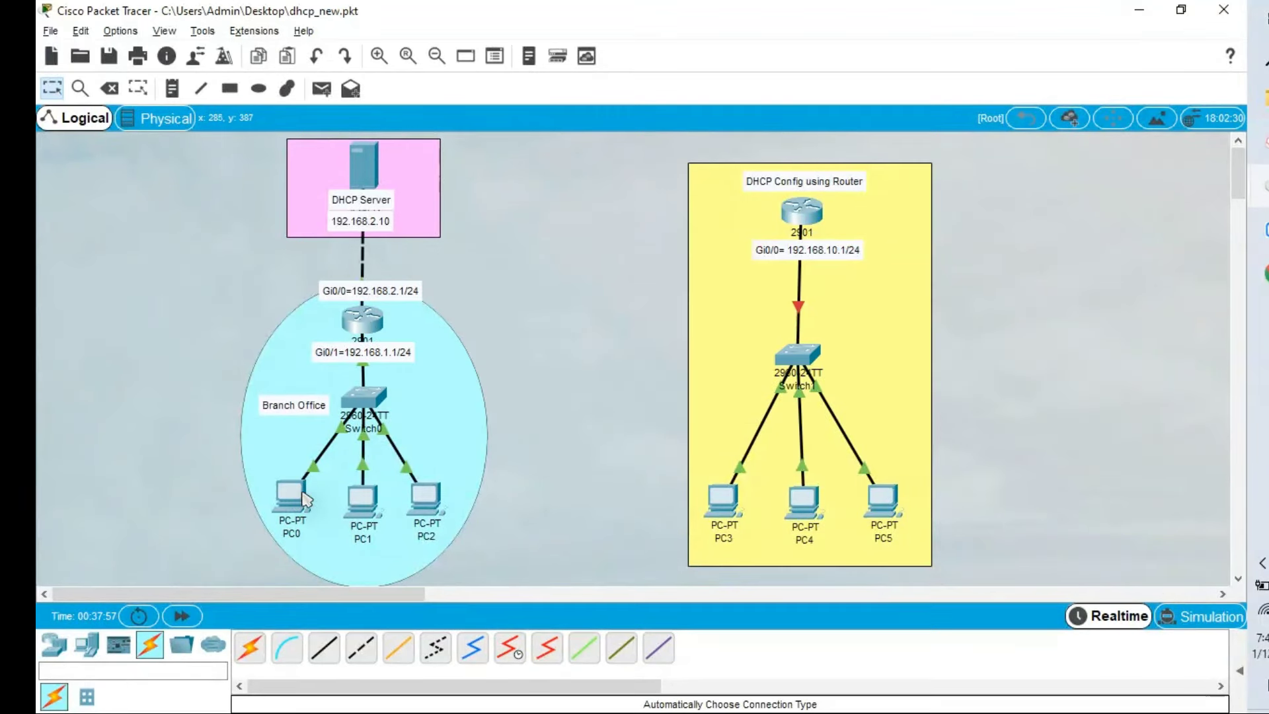
# Step: In Router0's CLI, enter global configuration and the GigabitEthernet0/1 interface
pyautogui.click(362, 321)
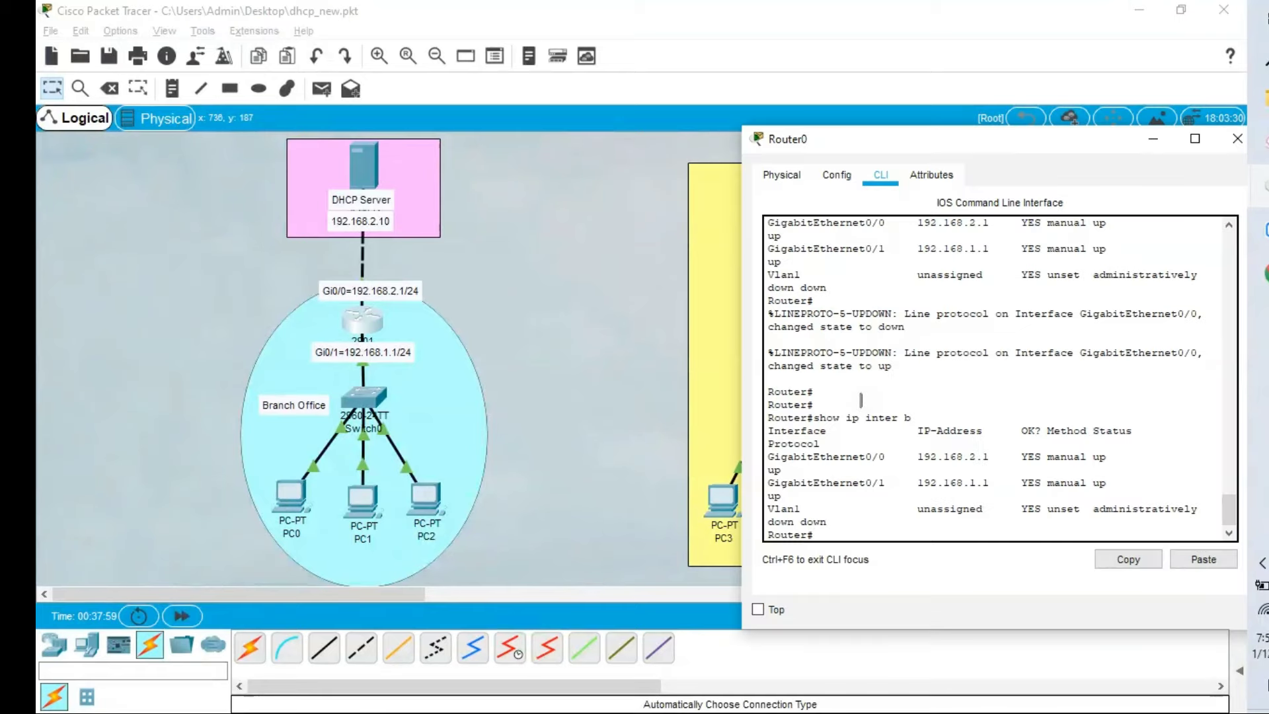
pyautogui.press('Return')
pyautogui.press('Return')
pyautogui.press('Return')
pyautogui.write('config t')
pyautogui.press('Return')
pyautogui.write('inte')
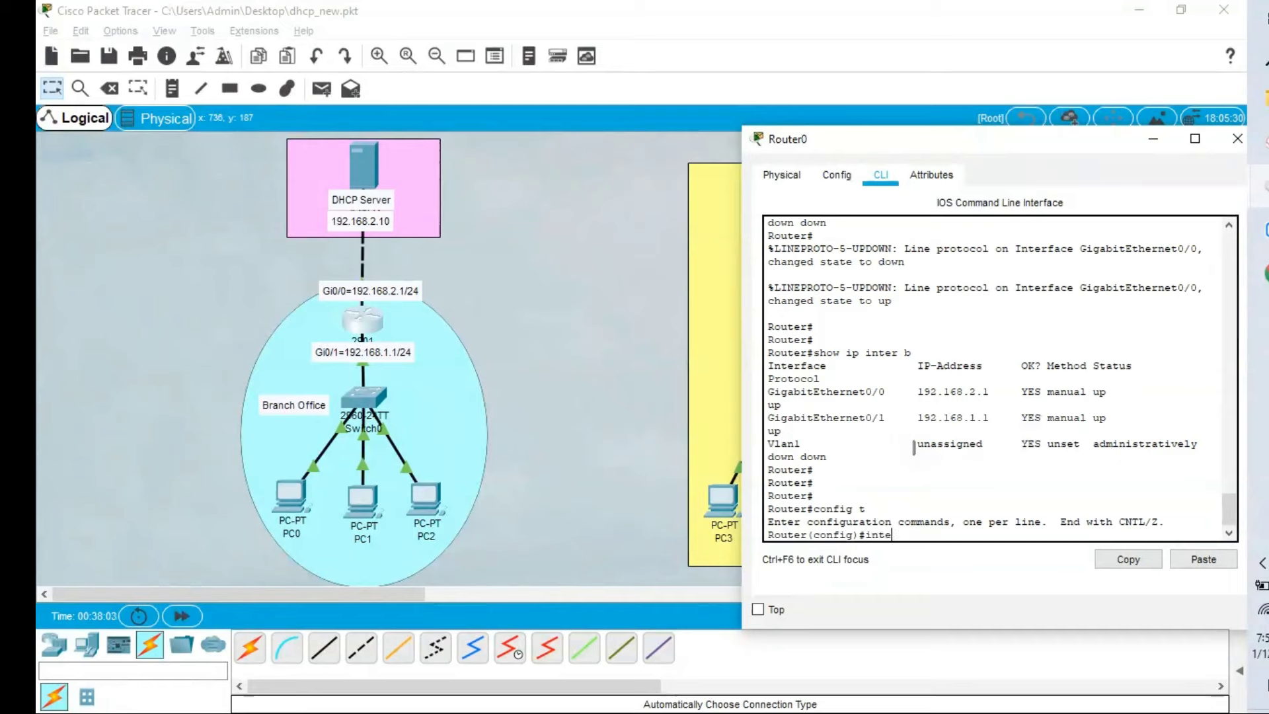
pyautogui.write('g')
pyautogui.press('Tab')
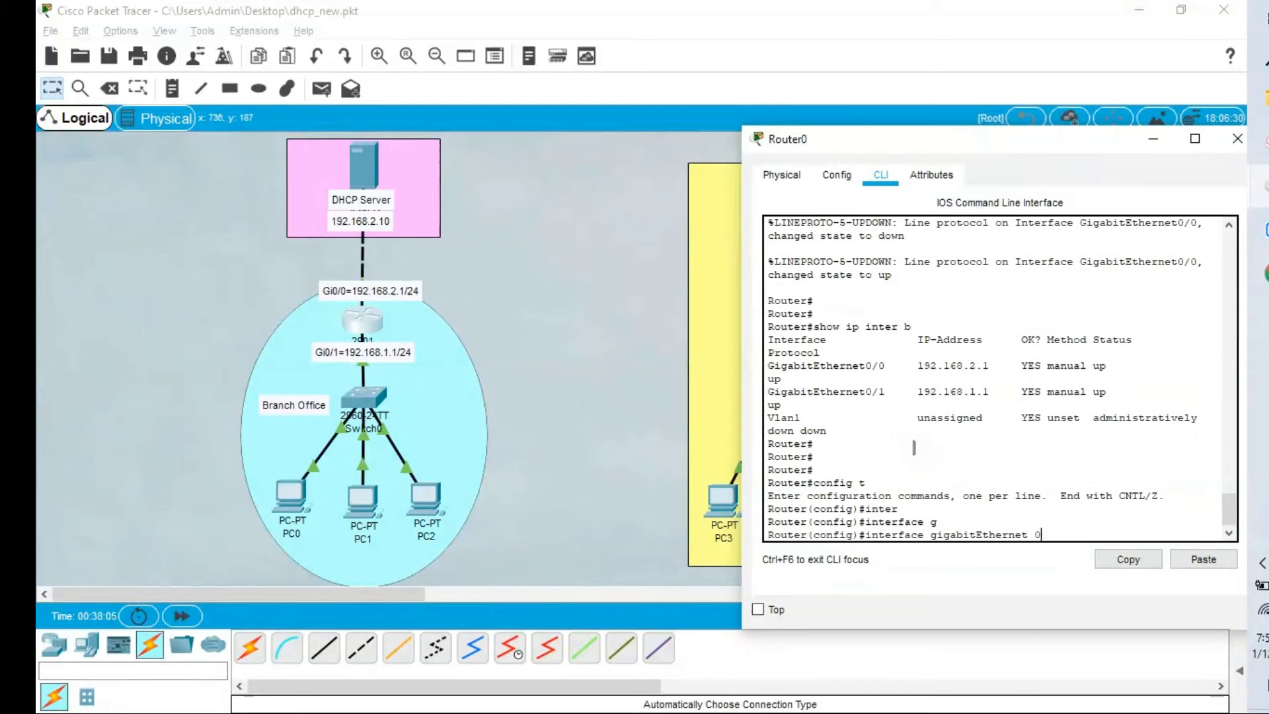
pyautogui.write('0/1')
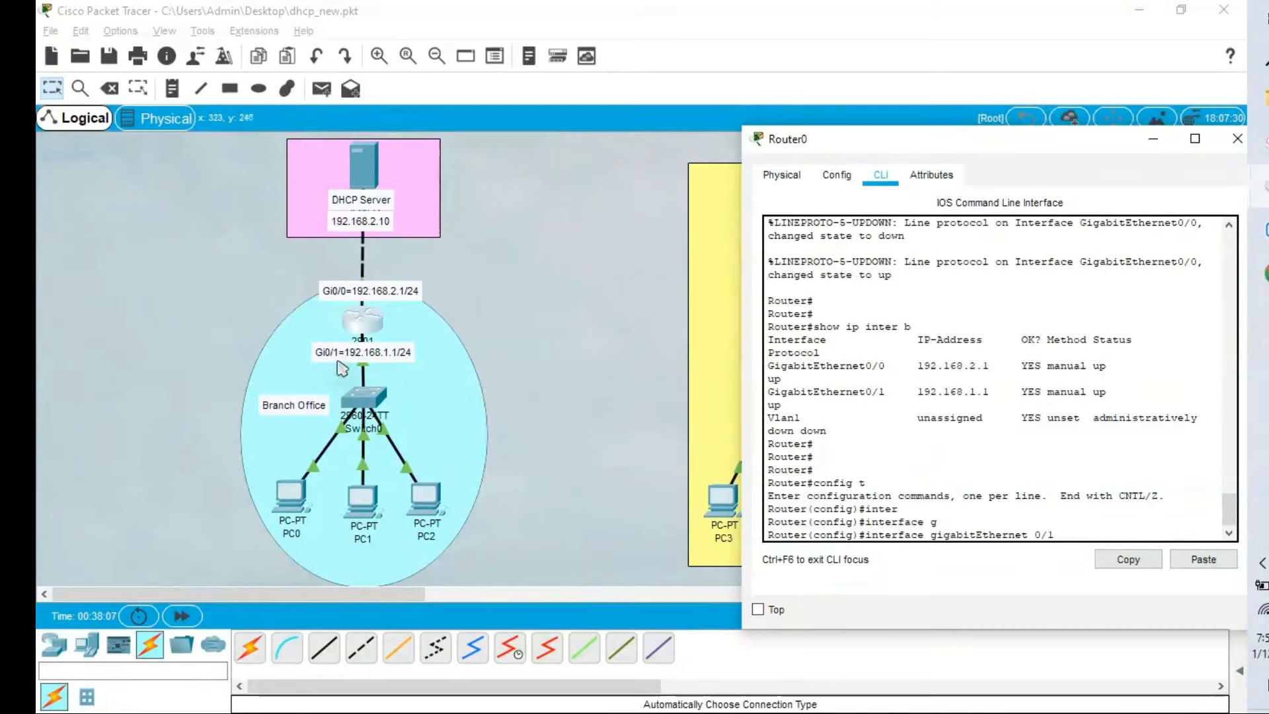
pyautogui.press('Return')
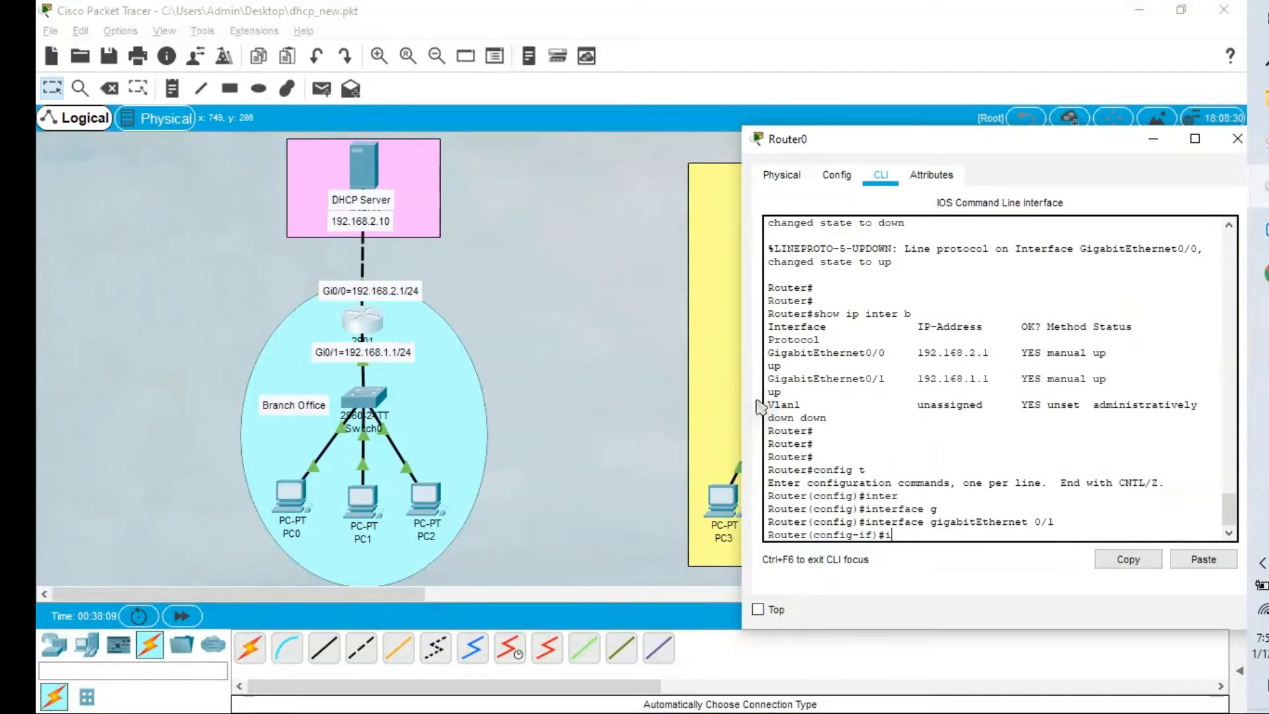
# Step: Apply ip helper-address 192.168.2.10 on GigabitEthernet0/1 and close the router window
pyautogui.press('Tab')
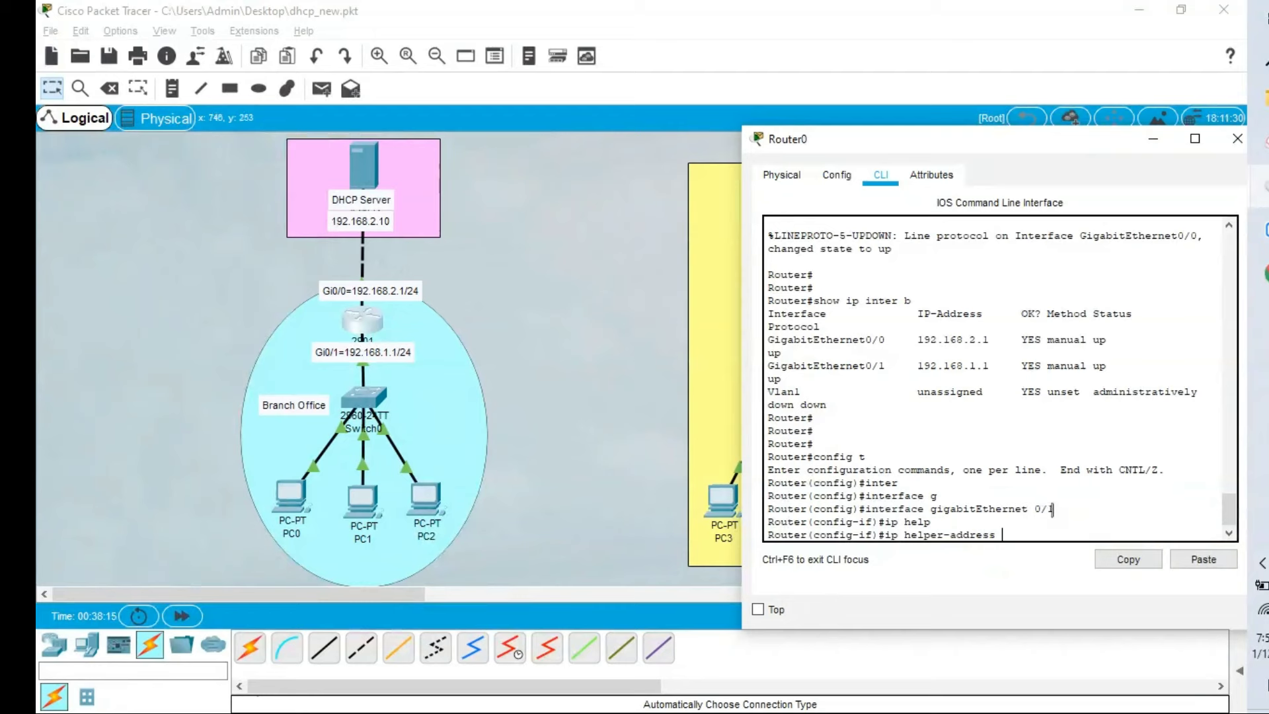
pyautogui.click(1198, 564)
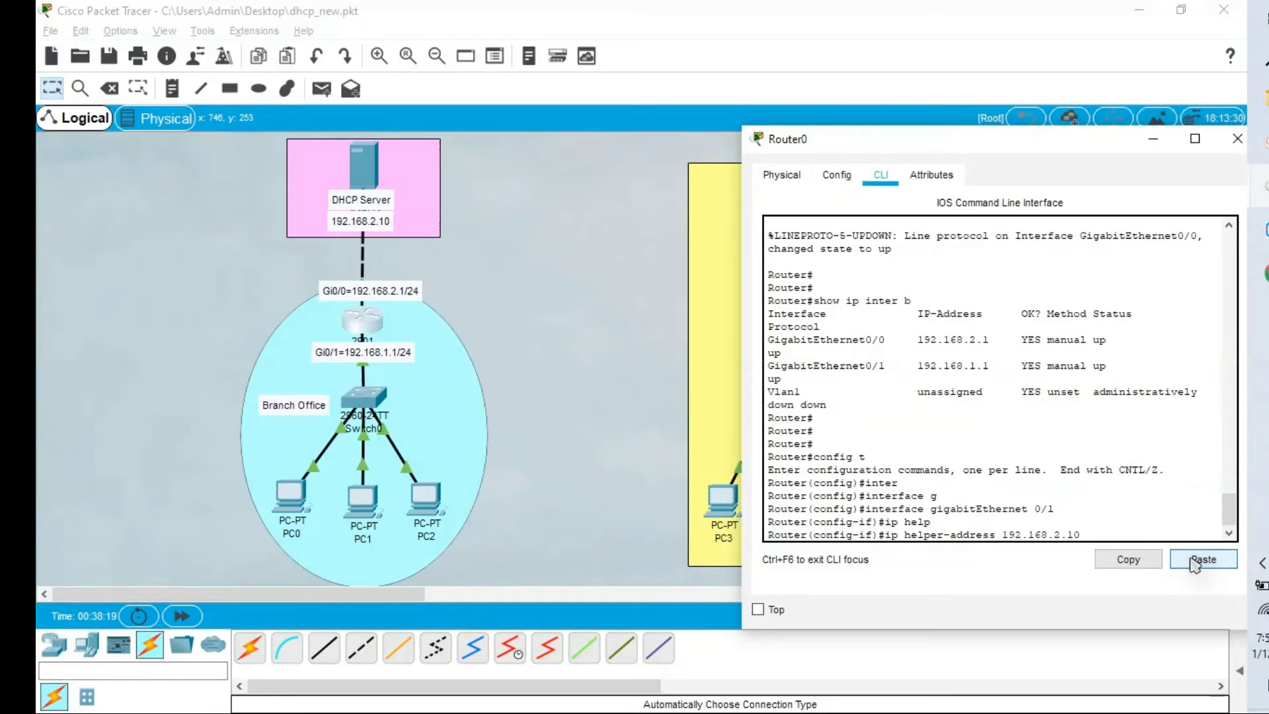
pyautogui.press('Return')
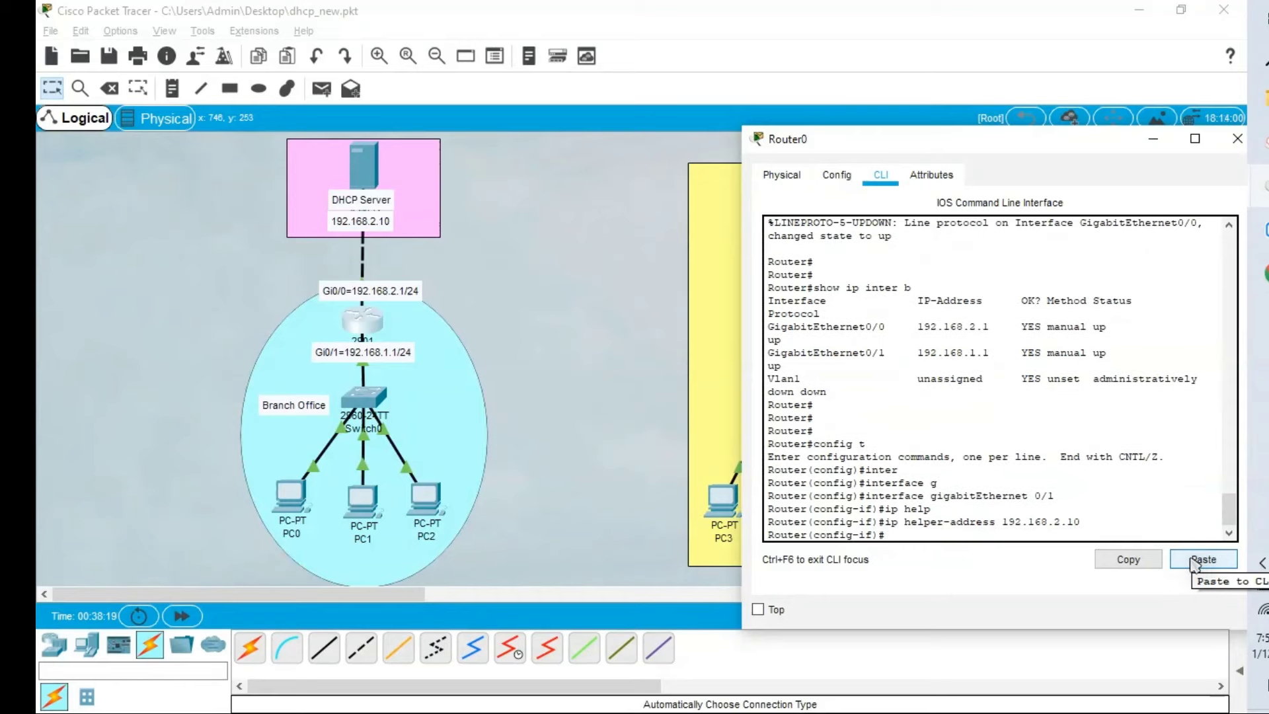
pyautogui.click(1144, 140)
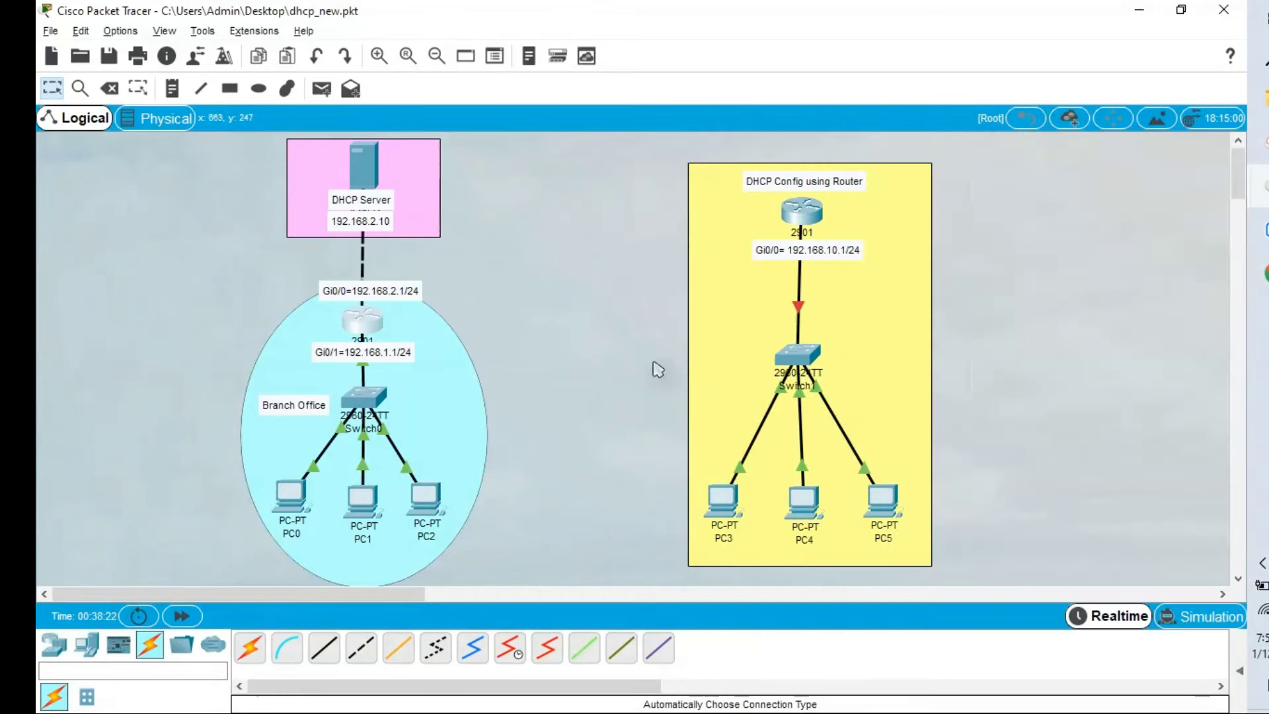
# Step: Set PC1 to DHCP, see it fall back to APIPA 169.254.83.93, then reopen Server2's settings
pyautogui.click(362, 515)
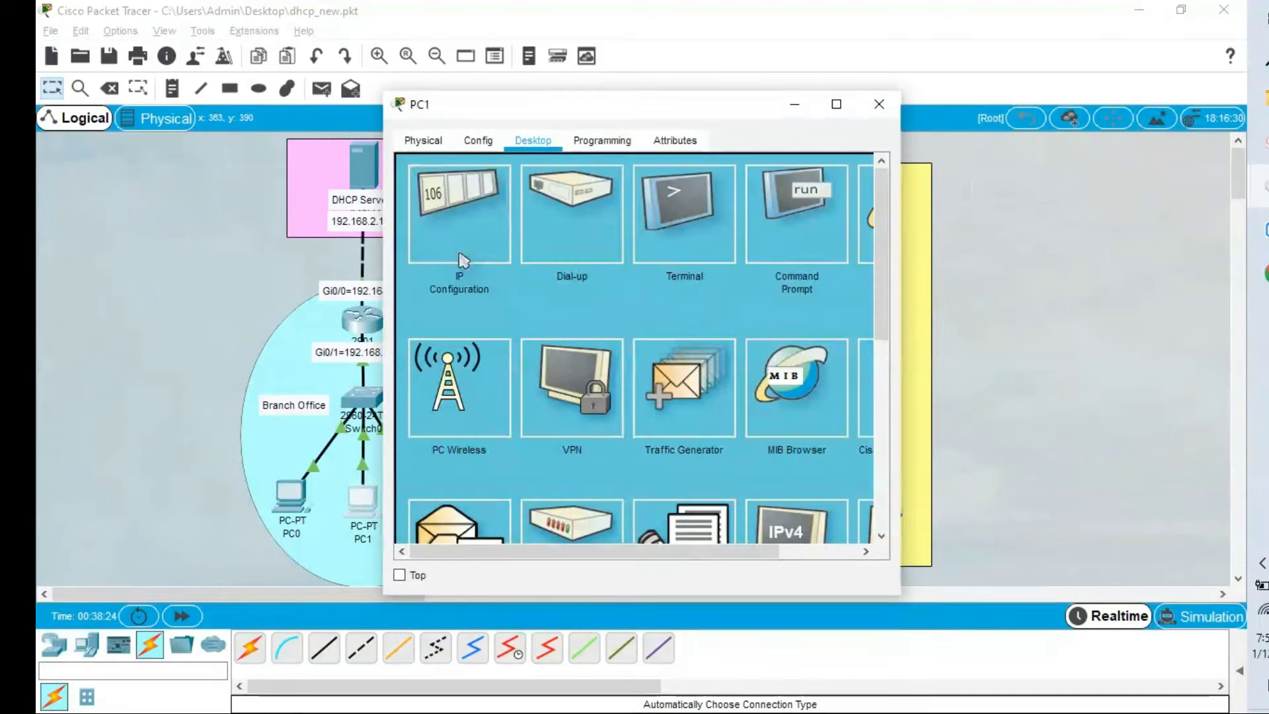
pyautogui.click(462, 260)
pyautogui.click(444, 248)
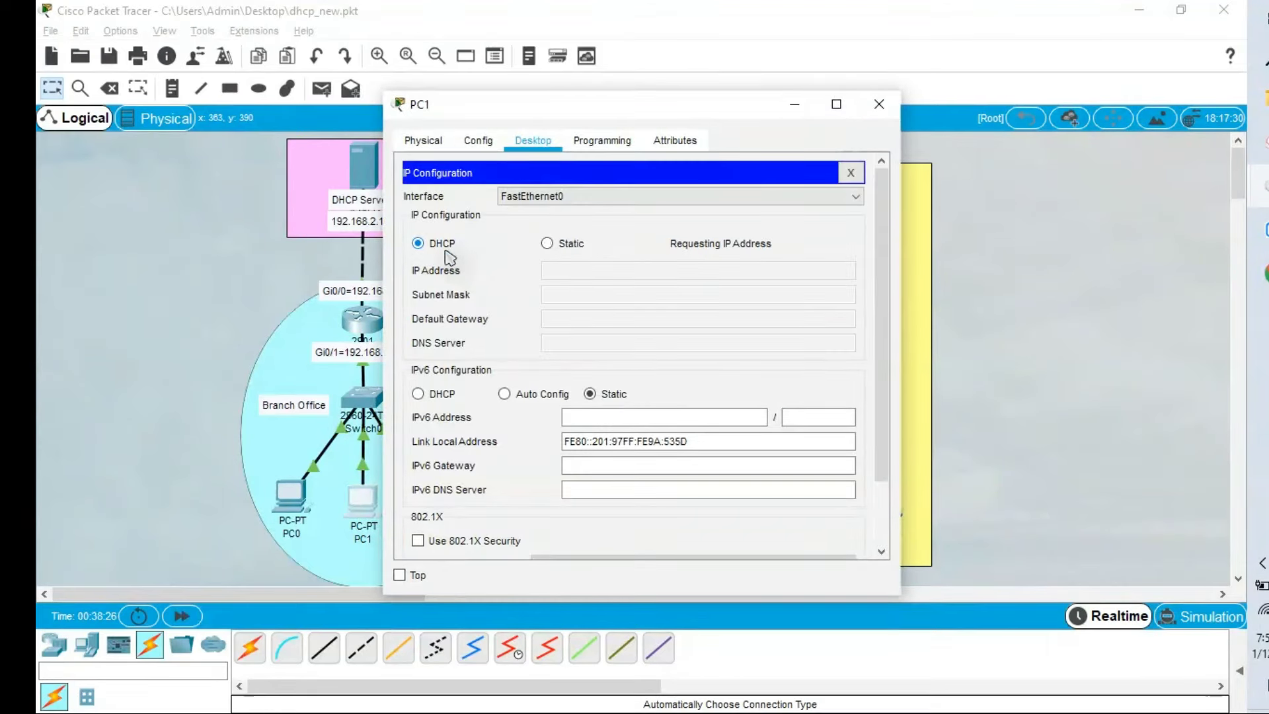
pyautogui.moveTo(636, 117); pyautogui.dragTo(836, 277)
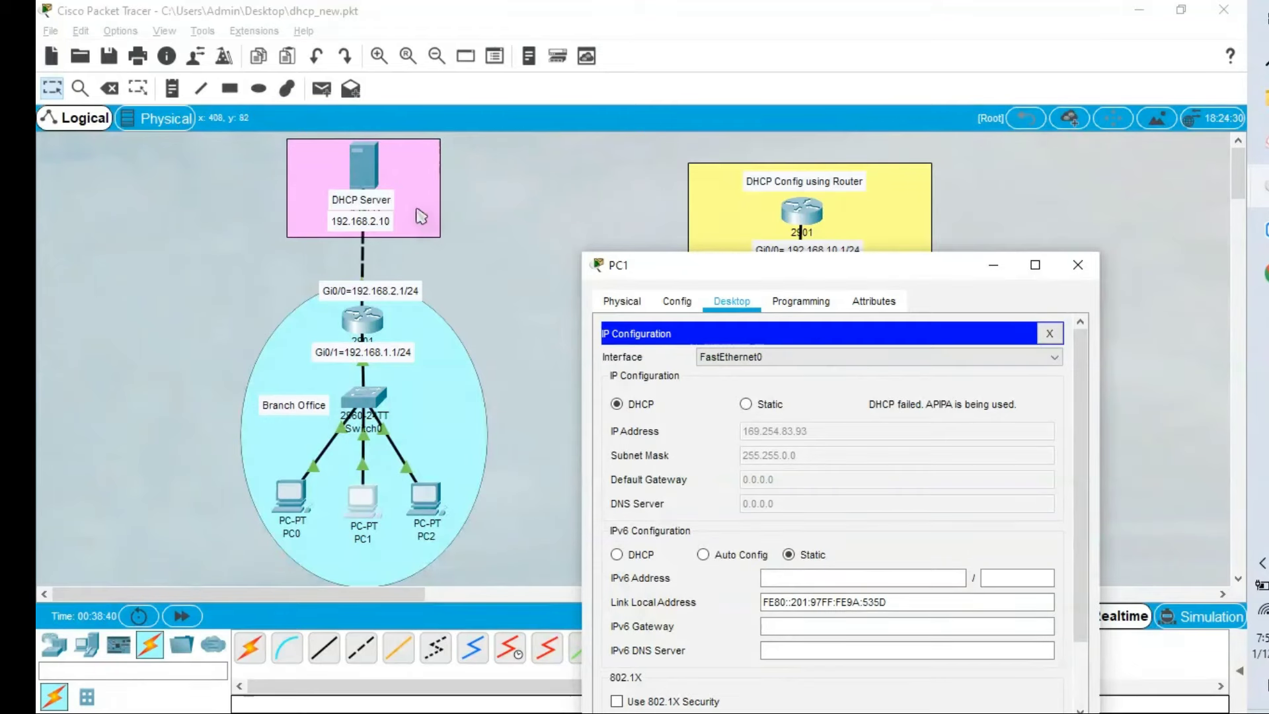
pyautogui.click(374, 183)
pyautogui.click(375, 183)
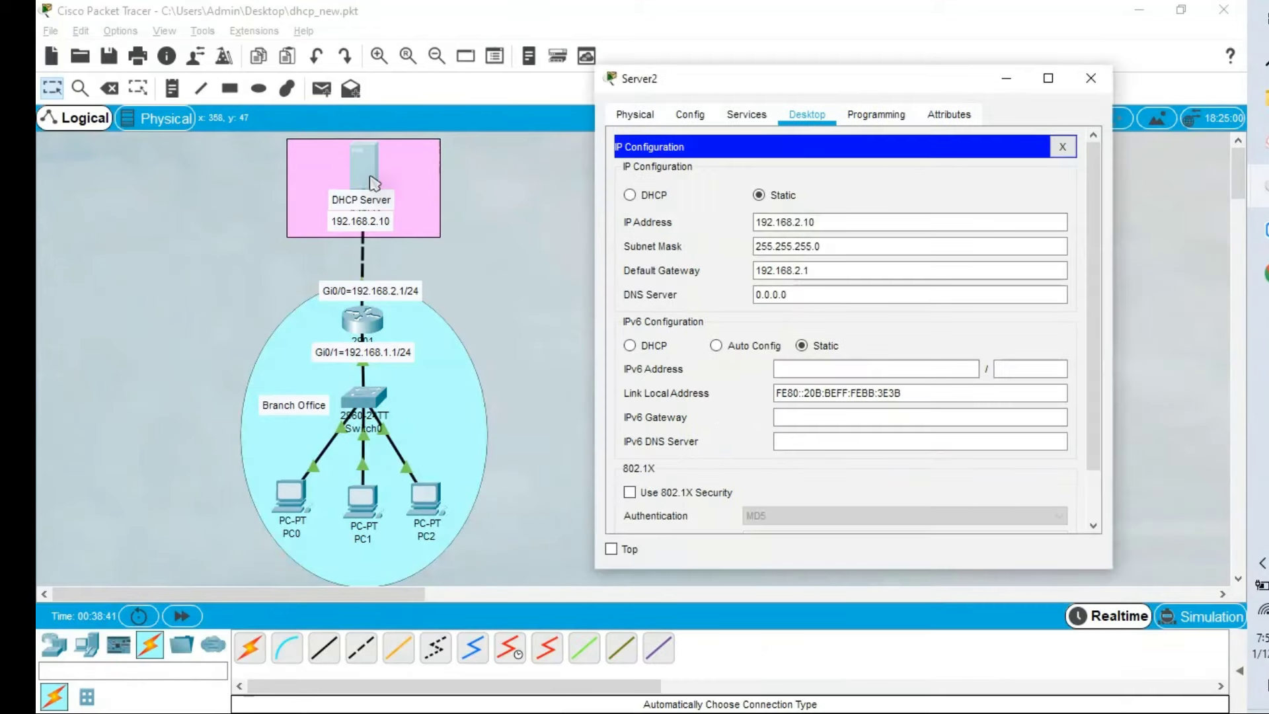
# Step: Change Server2's serverPool start address to 192.168.1.0, save it, and close the server window
pyautogui.click(748, 116)
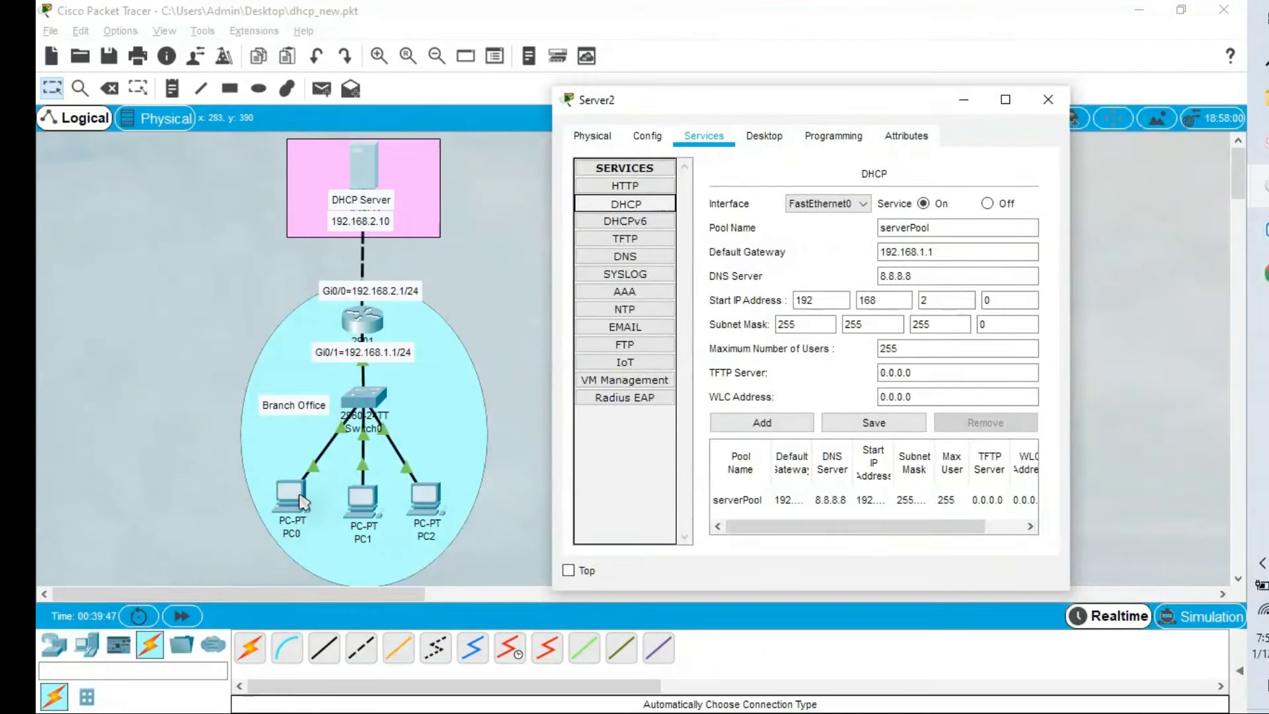
pyautogui.click(819, 305)
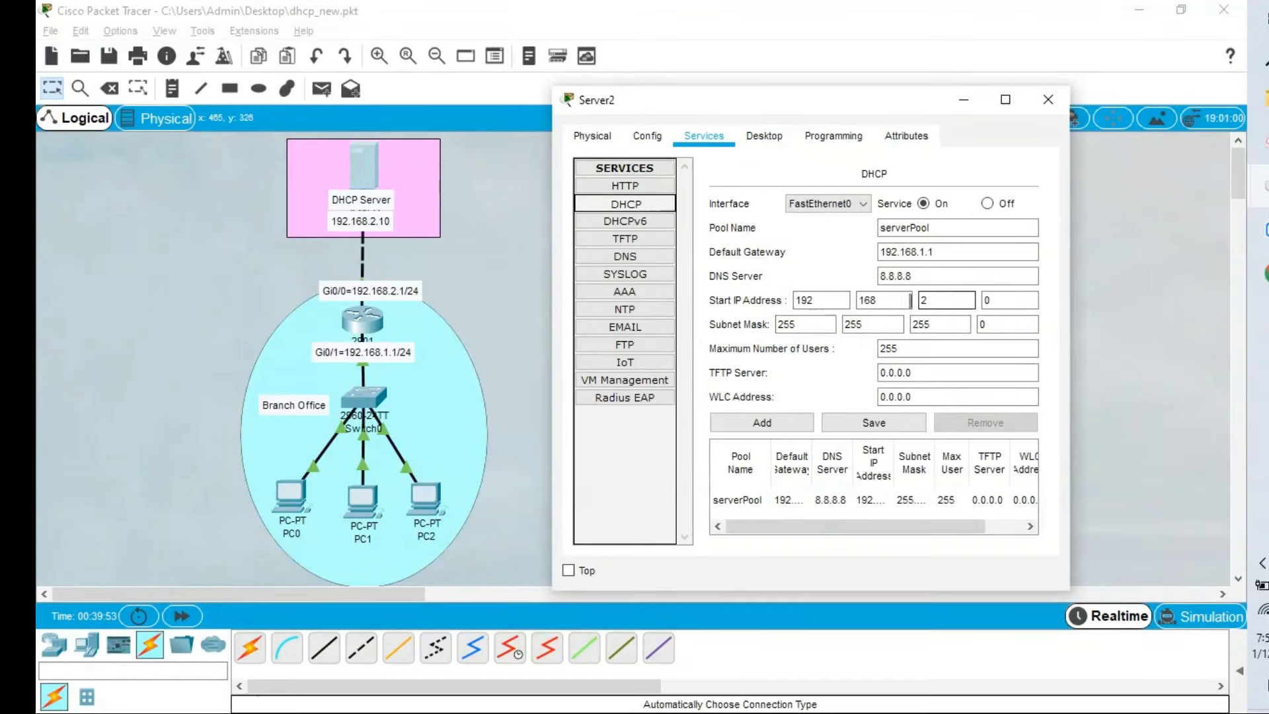
pyautogui.click(936, 300)
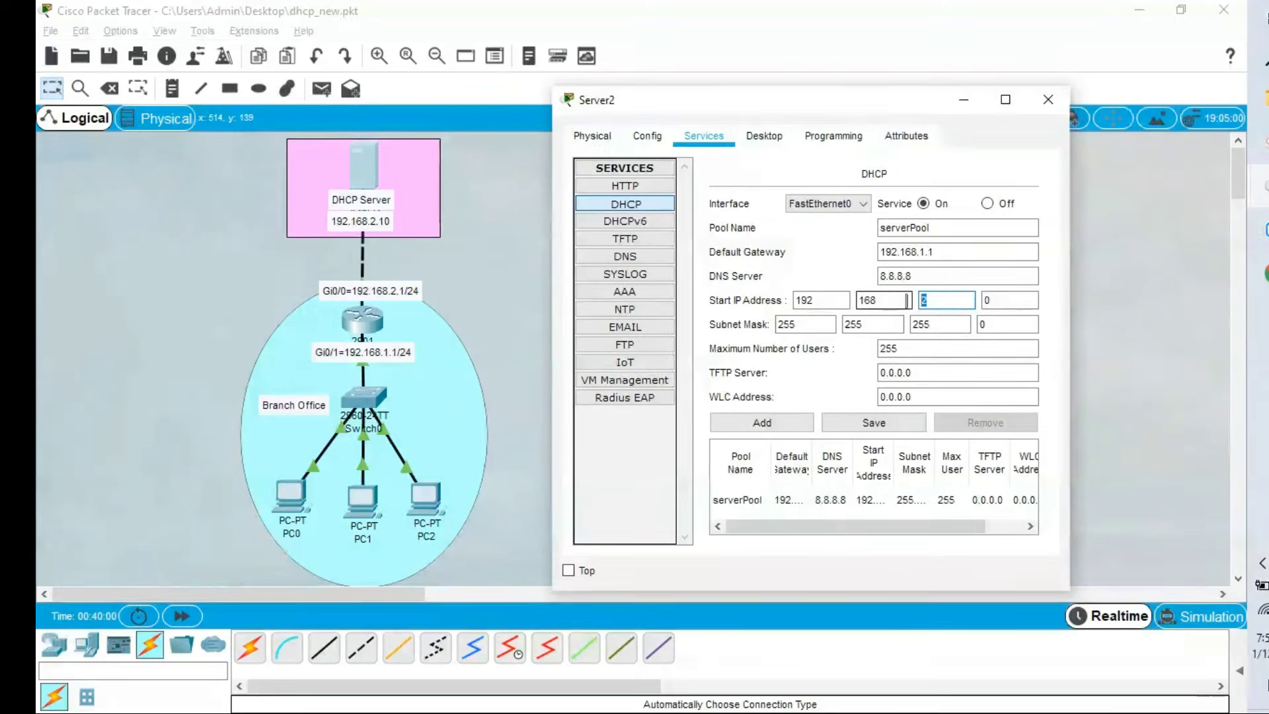
pyautogui.write('1')
pyautogui.click(873, 422)
pyautogui.click(1008, 102)
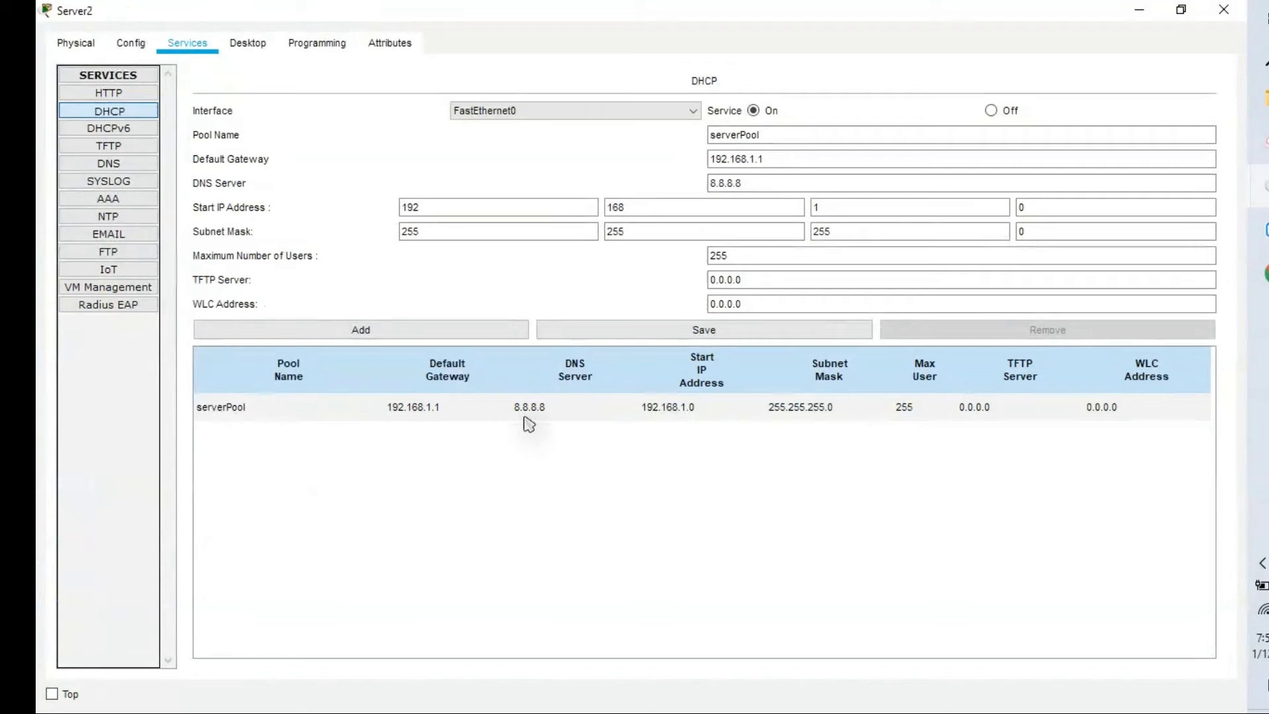
pyautogui.click(1022, 231)
pyautogui.click(1139, 9)
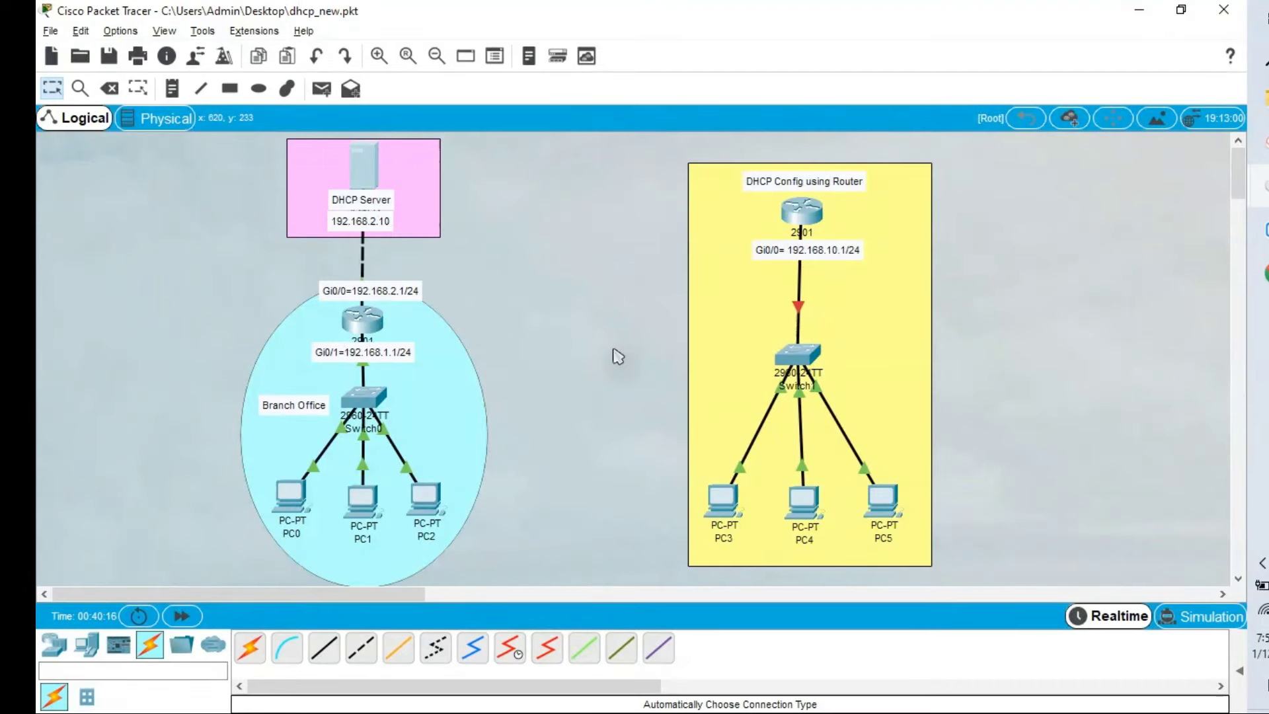
# Step: Renew PC1's DHCP address so it receives 192.168.1.3, gateway 192.168.1.1 and DNS 8.8.8.8
pyautogui.click(358, 507)
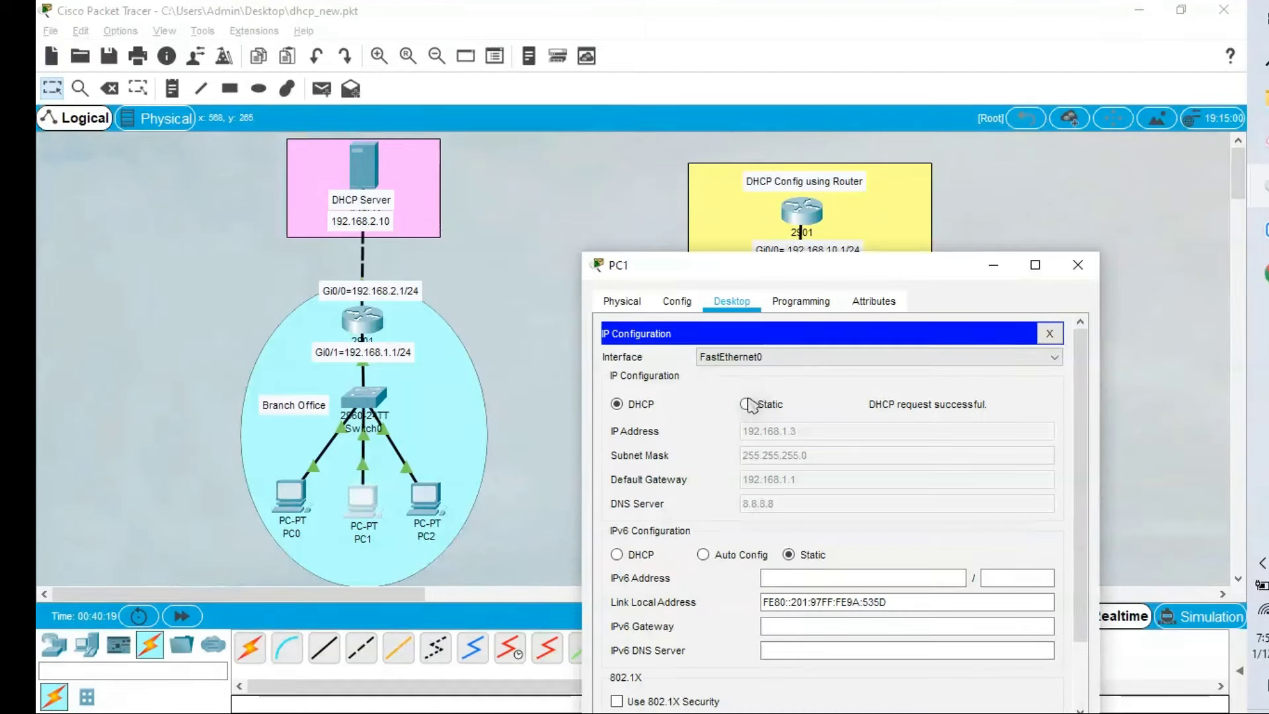
pyautogui.click(747, 404)
pyautogui.click(640, 413)
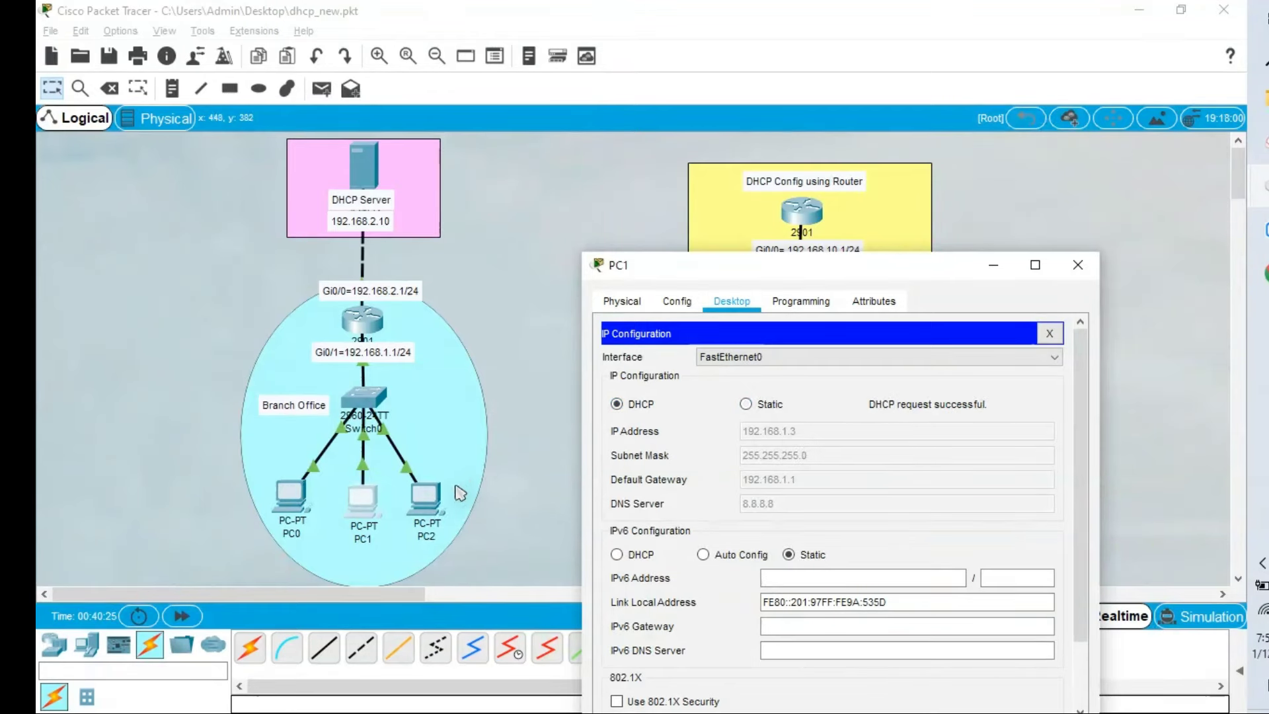
# Step: Set PC2's IP configuration to obtain its address by DHCP
pyautogui.click(426, 499)
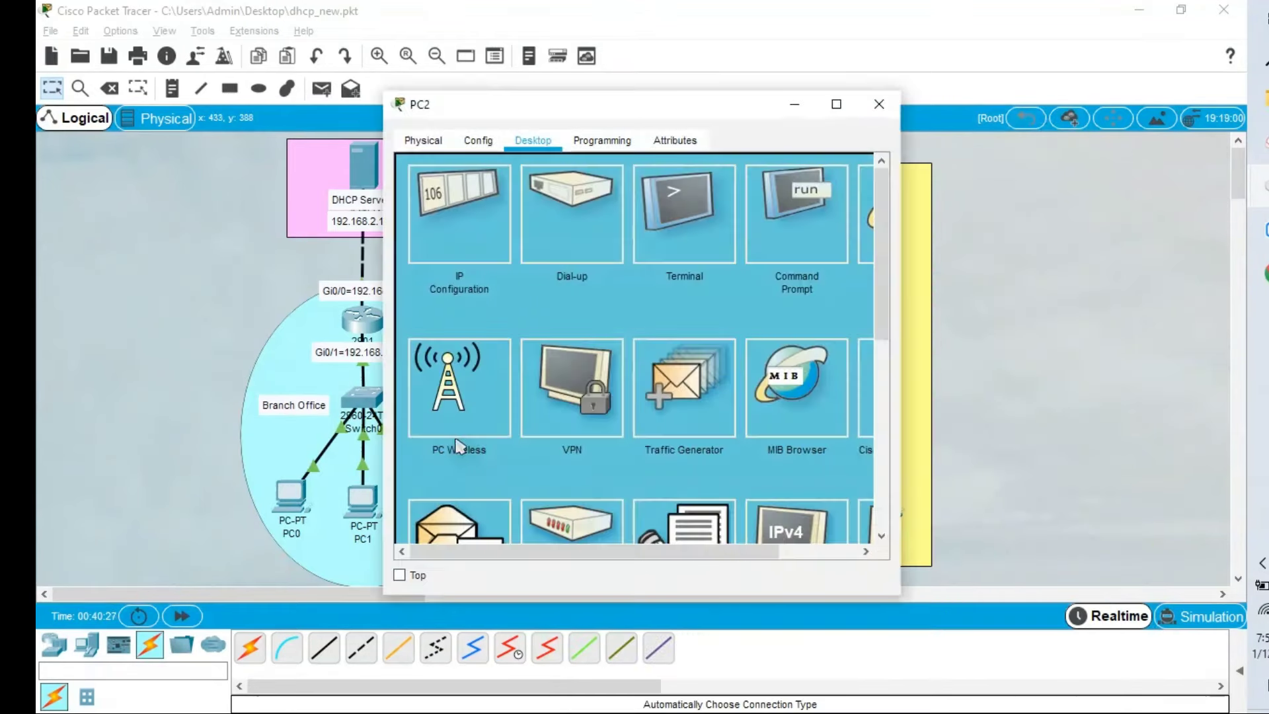
pyautogui.click(462, 221)
pyautogui.click(437, 244)
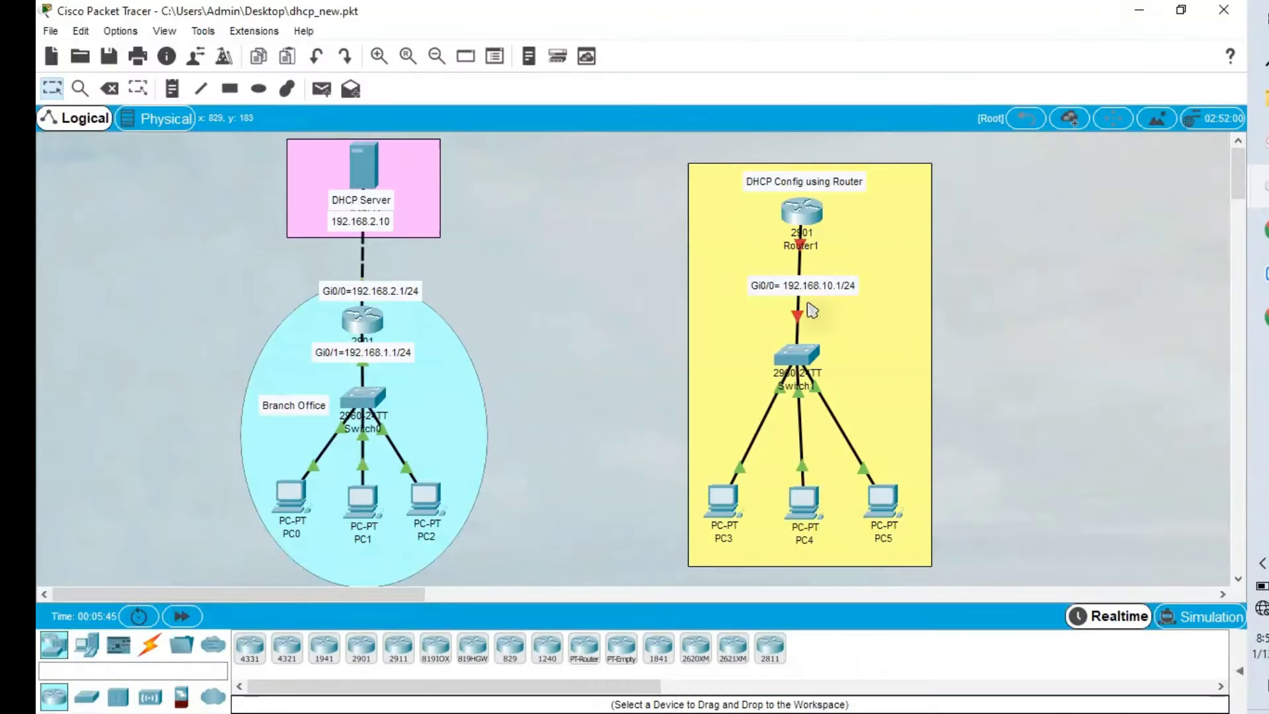
# Step: In Router1's CLI, enter configuration mode for interface GigabitEthernet0/0
pyautogui.click(798, 213)
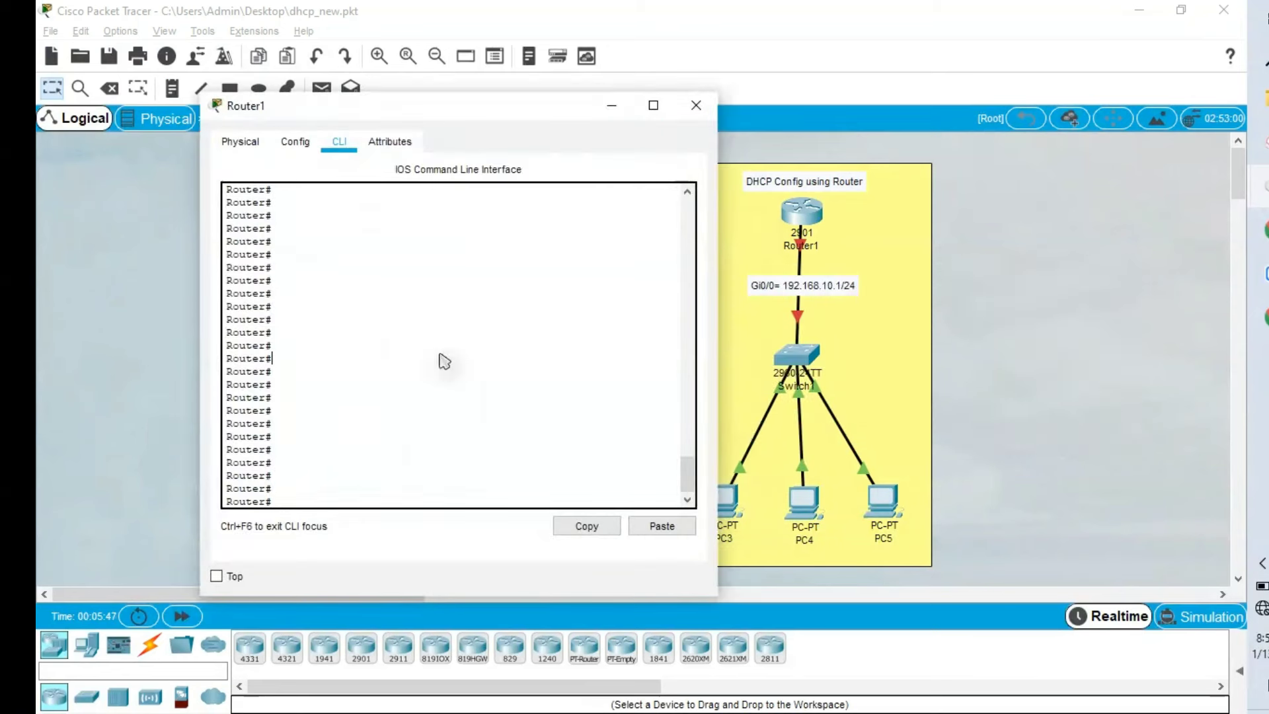
pyautogui.write('config t')
pyautogui.press('Return')
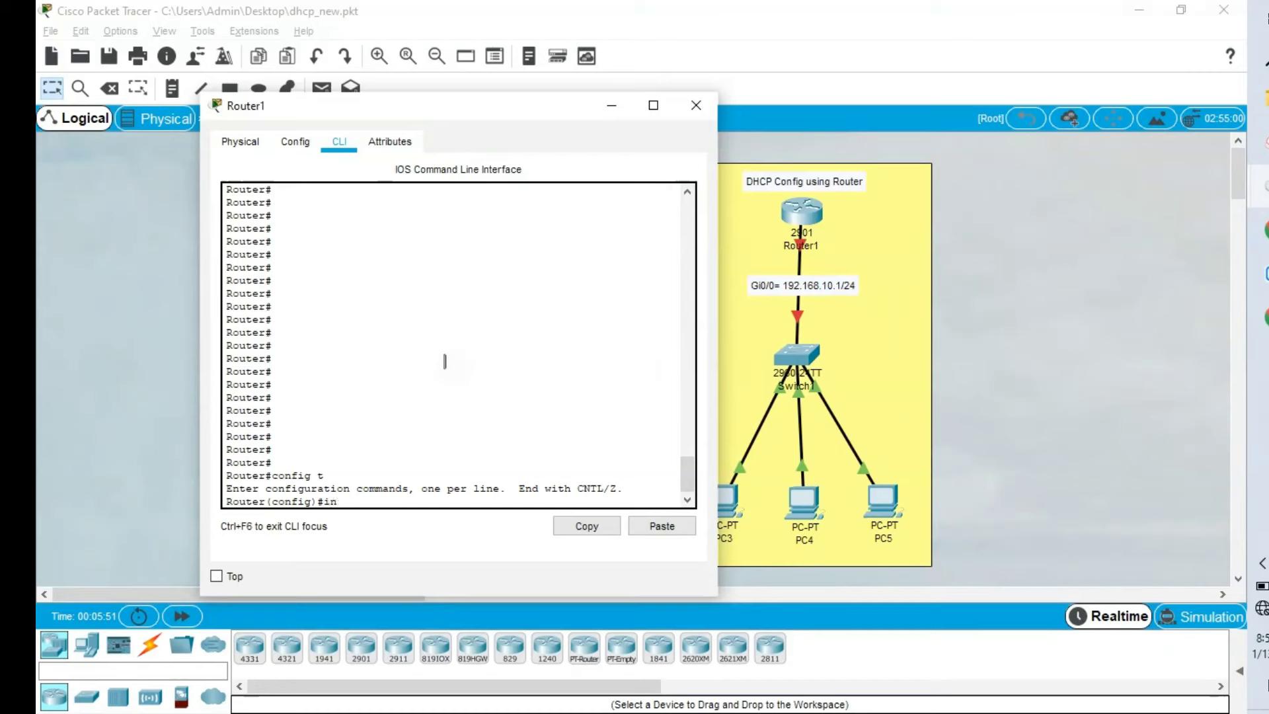
pyautogui.write('inter')
pyautogui.press('Tab')
pyautogui.write('g')
pyautogui.press('Tab')
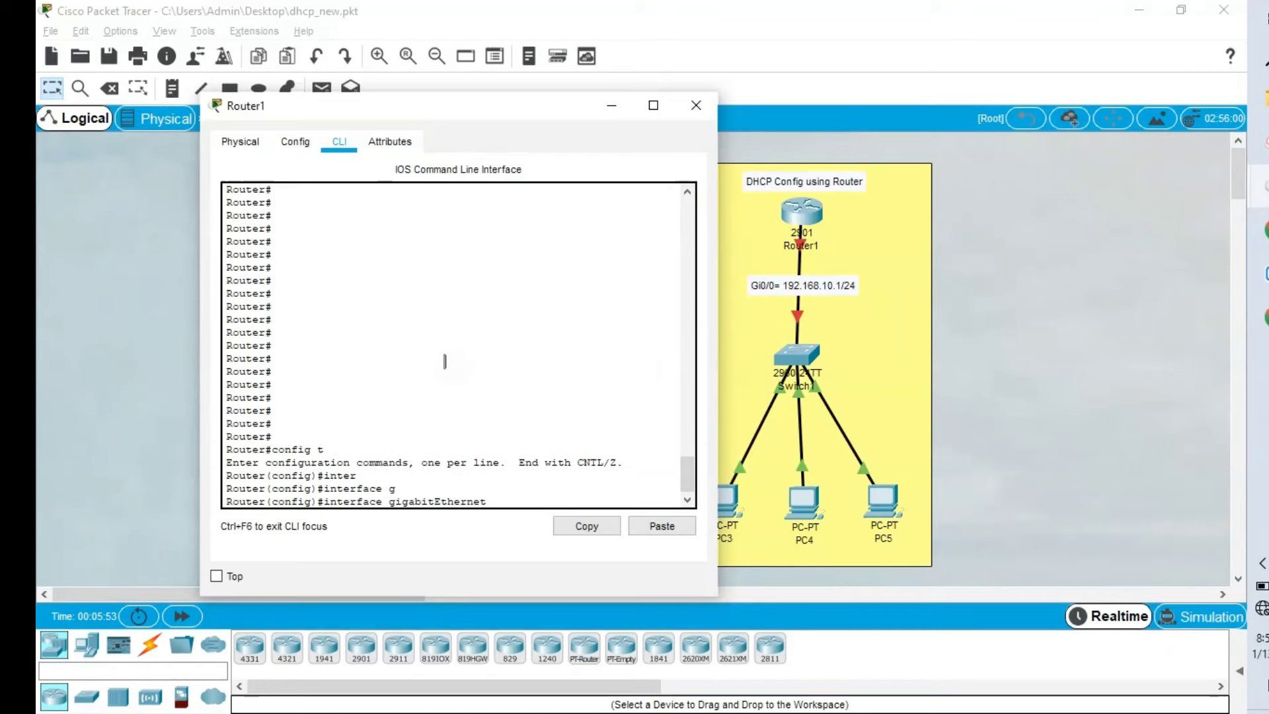
pyautogui.write('0/0')
pyautogui.press('Return')
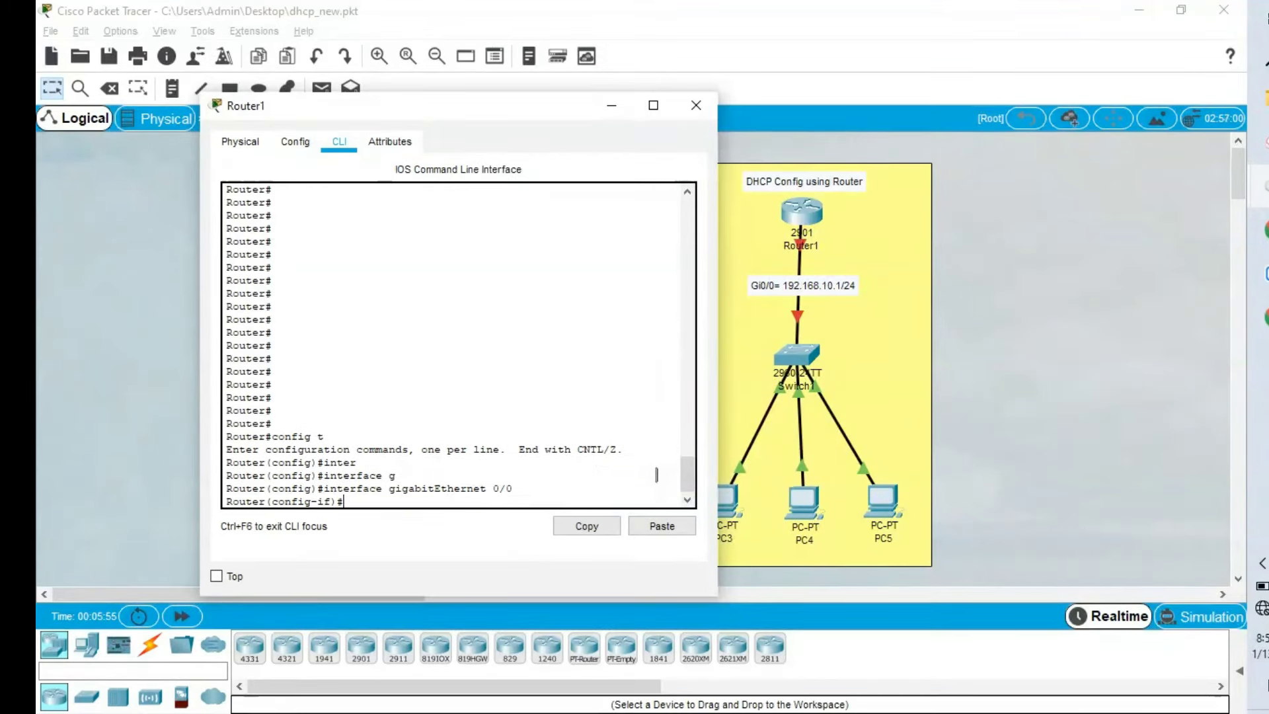
# Step: Assign 192.168.10.1 255.255.255.0 to the interface, bring it up with no shutdown, and exit
pyautogui.write('ip add')
pyautogui.press('Tab')
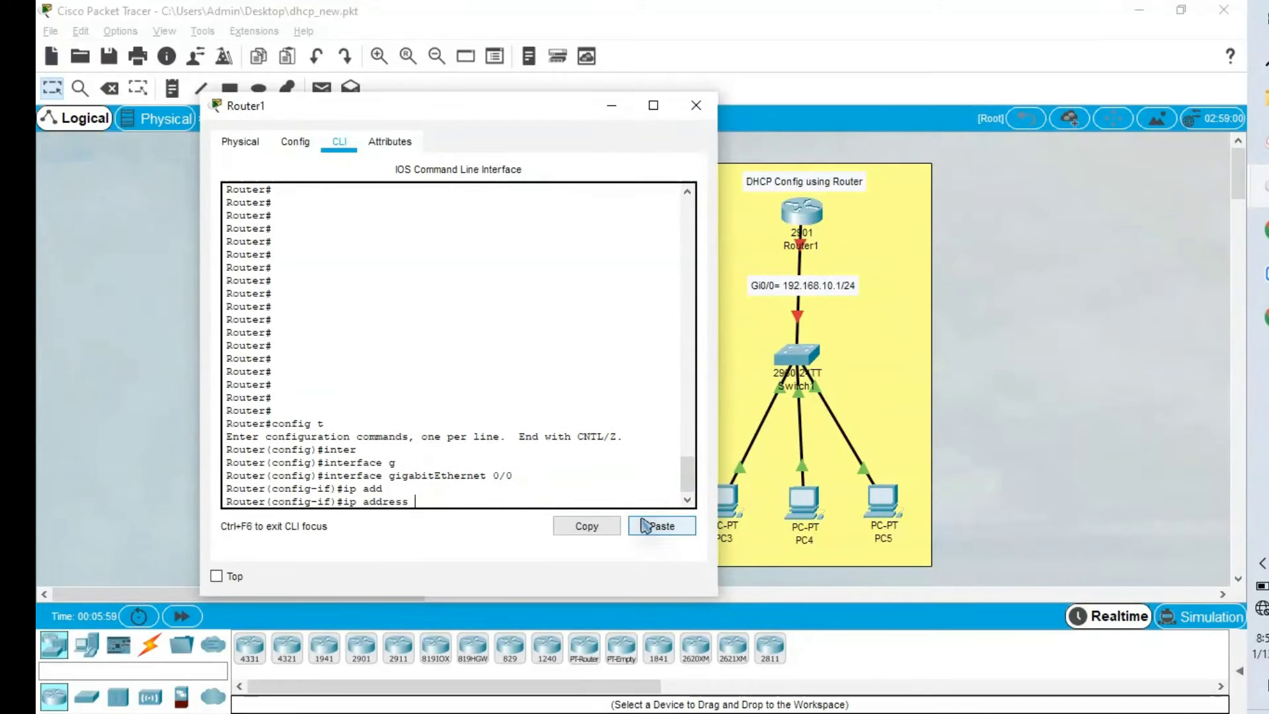
pyautogui.click(654, 526)
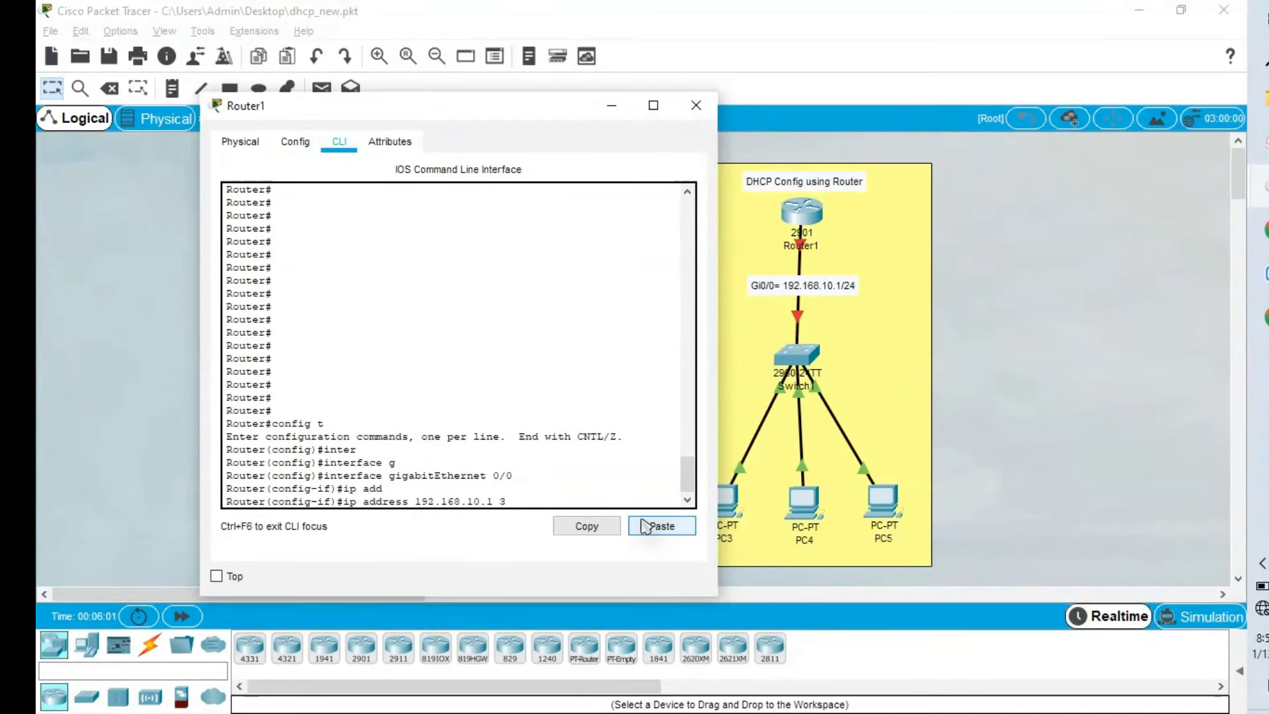
pyautogui.write('255.255.255.0')
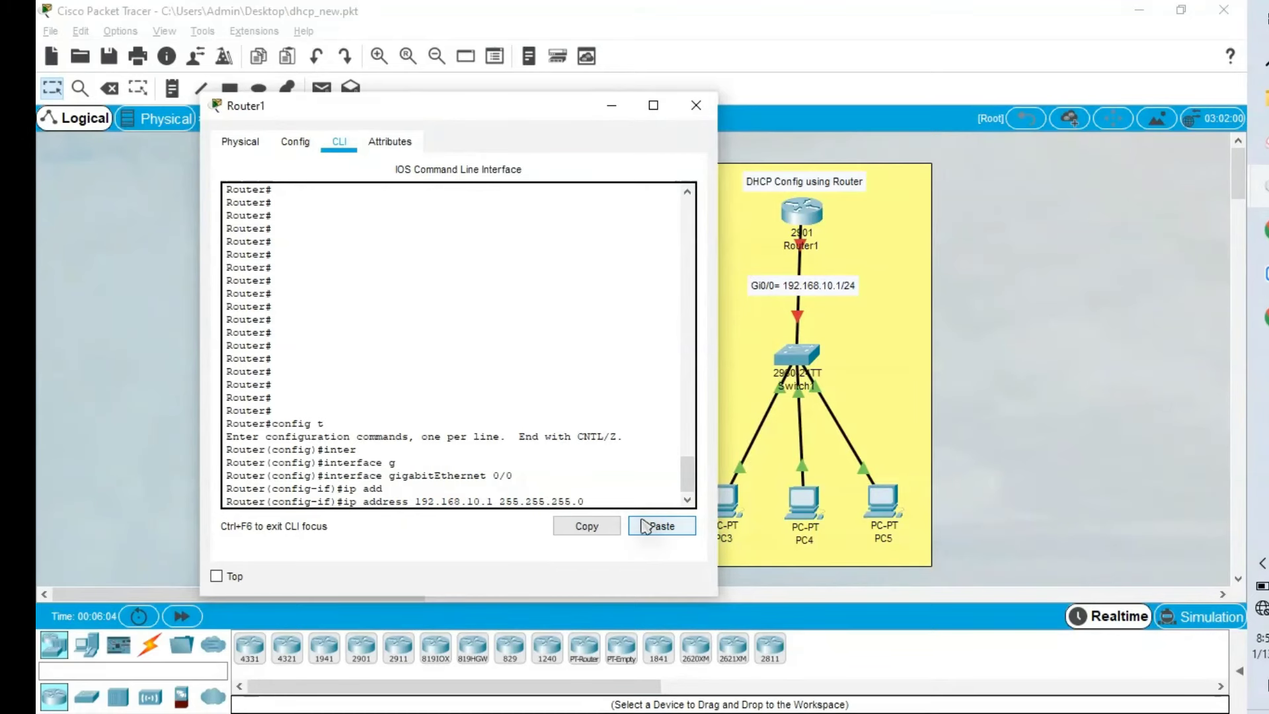
pyautogui.press('Return')
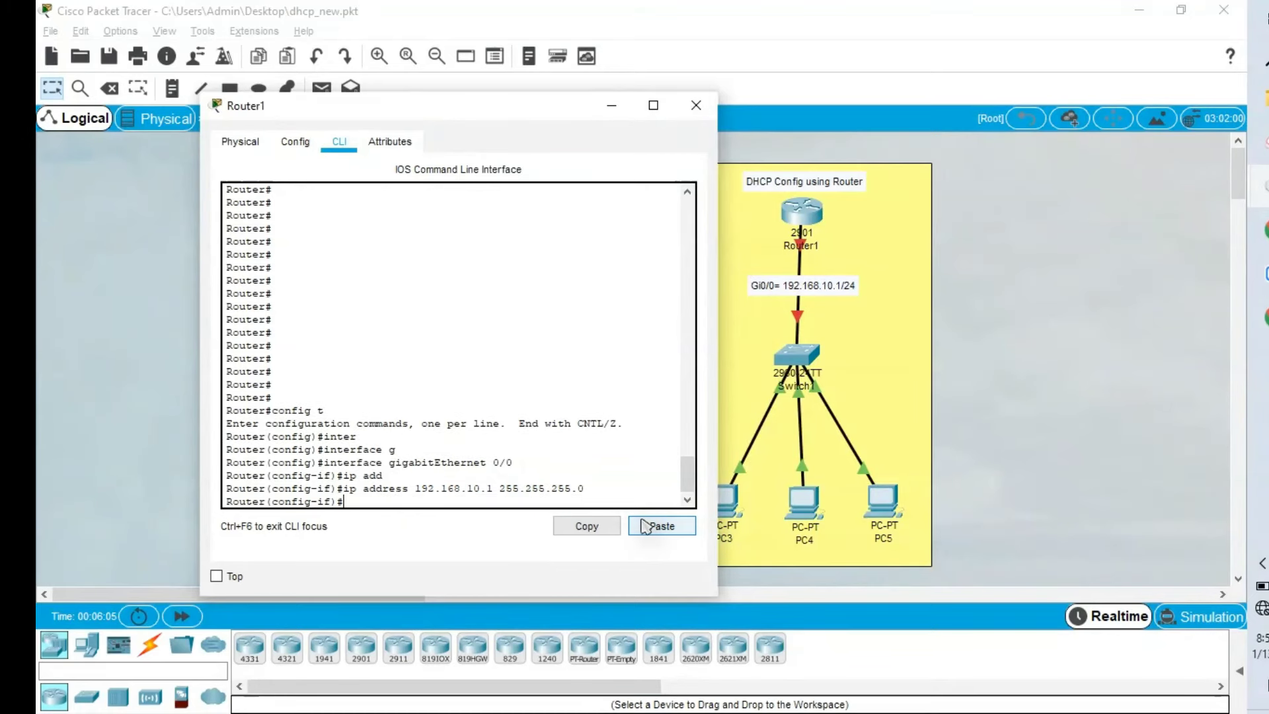
pyautogui.press('Return')
pyautogui.press('Return')
pyautogui.press('Return')
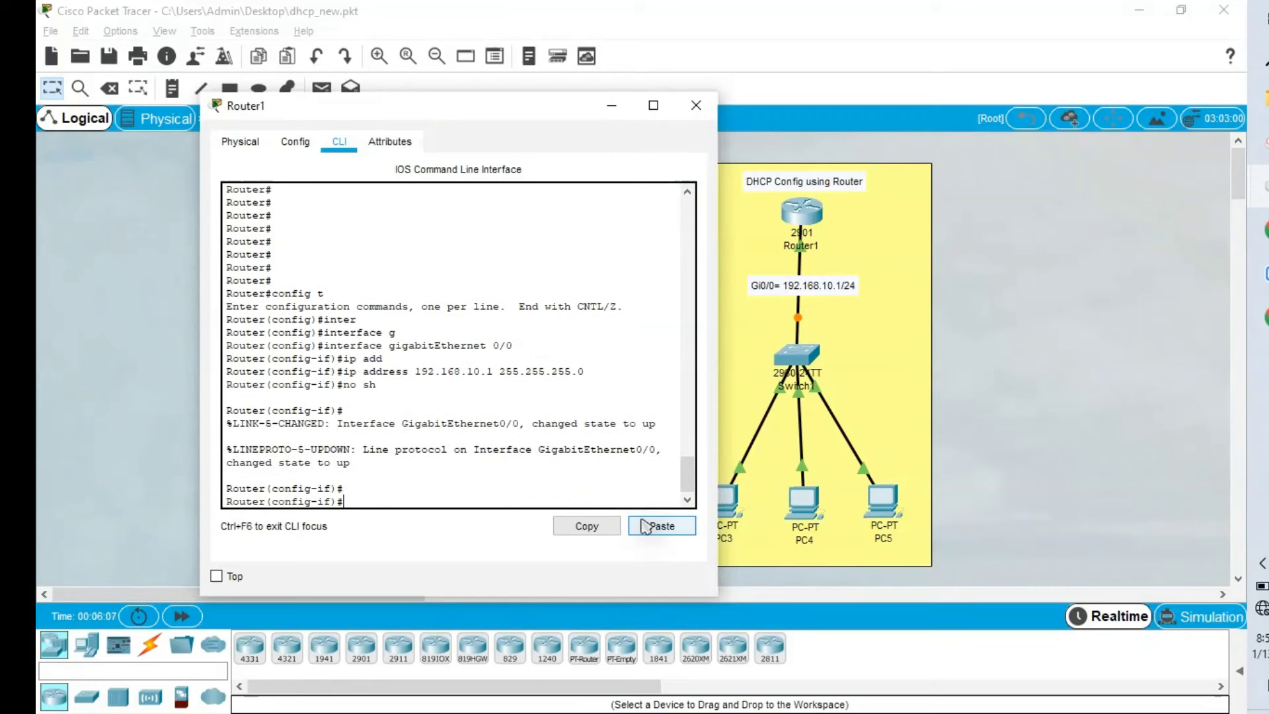
pyautogui.write('exit')
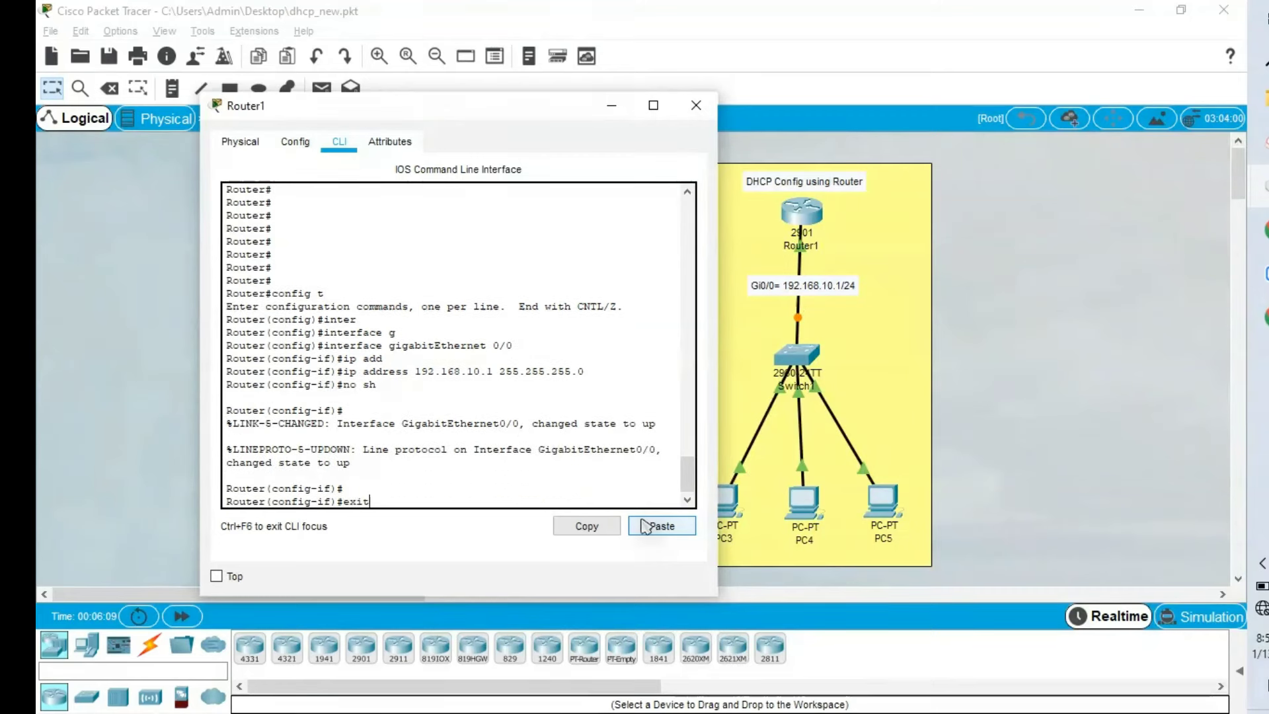
pyautogui.press('Return')
pyautogui.press('Return')
pyautogui.press('Return')
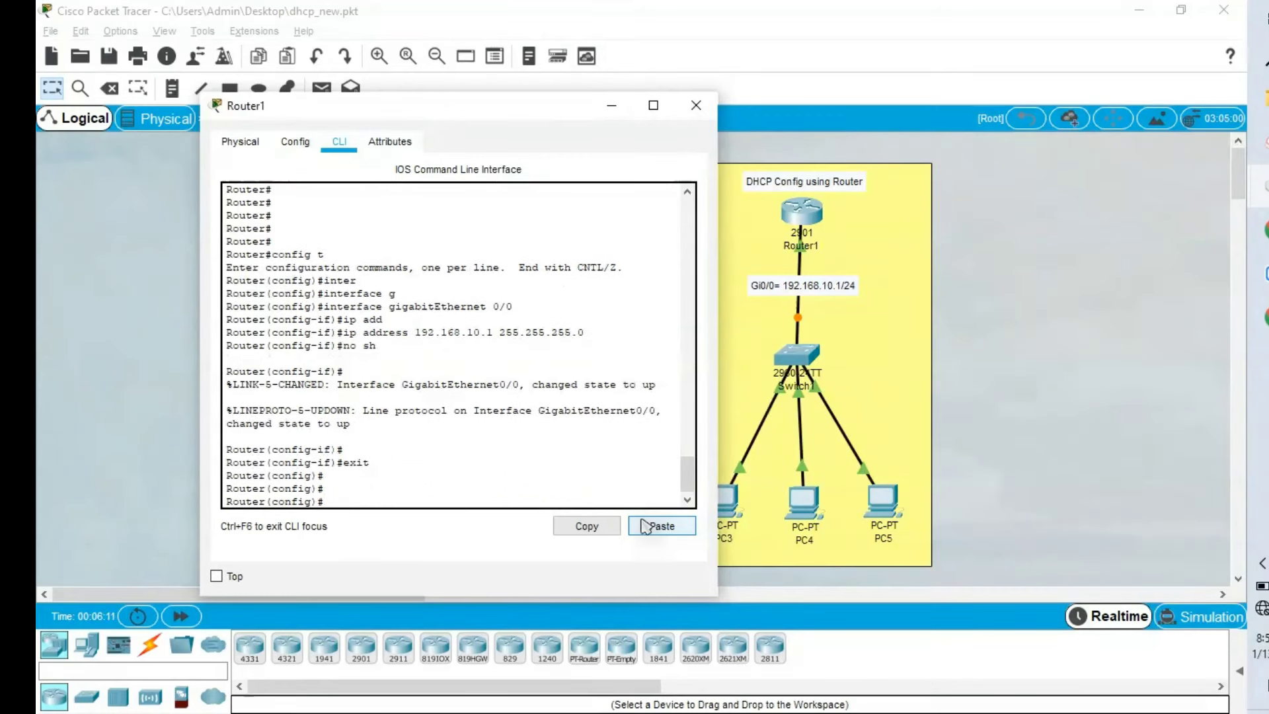
# Step: Create DHCP pool simplenetworkings on Router1 for network 192.168.10.0 255.255.255.0
pyautogui.write('ip dh')
pyautogui.press('Tab')
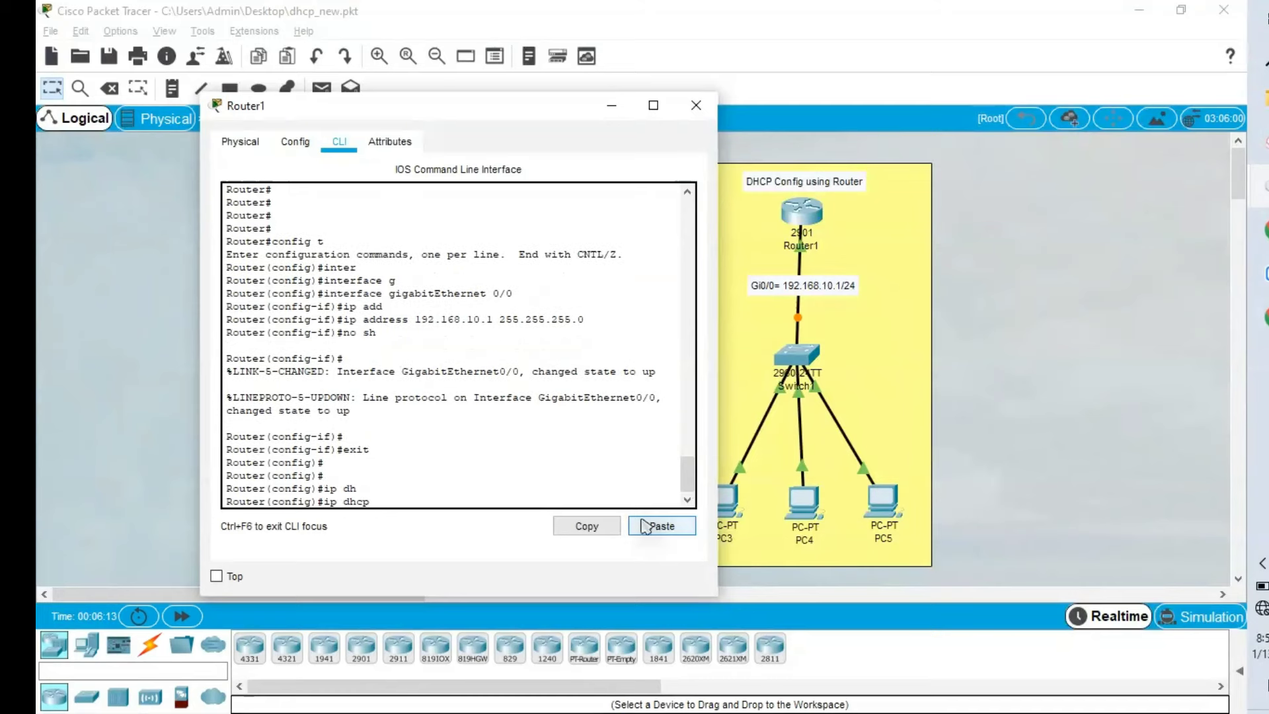
pyautogui.write('p')
pyautogui.press('Tab')
pyautogui.write('sime')
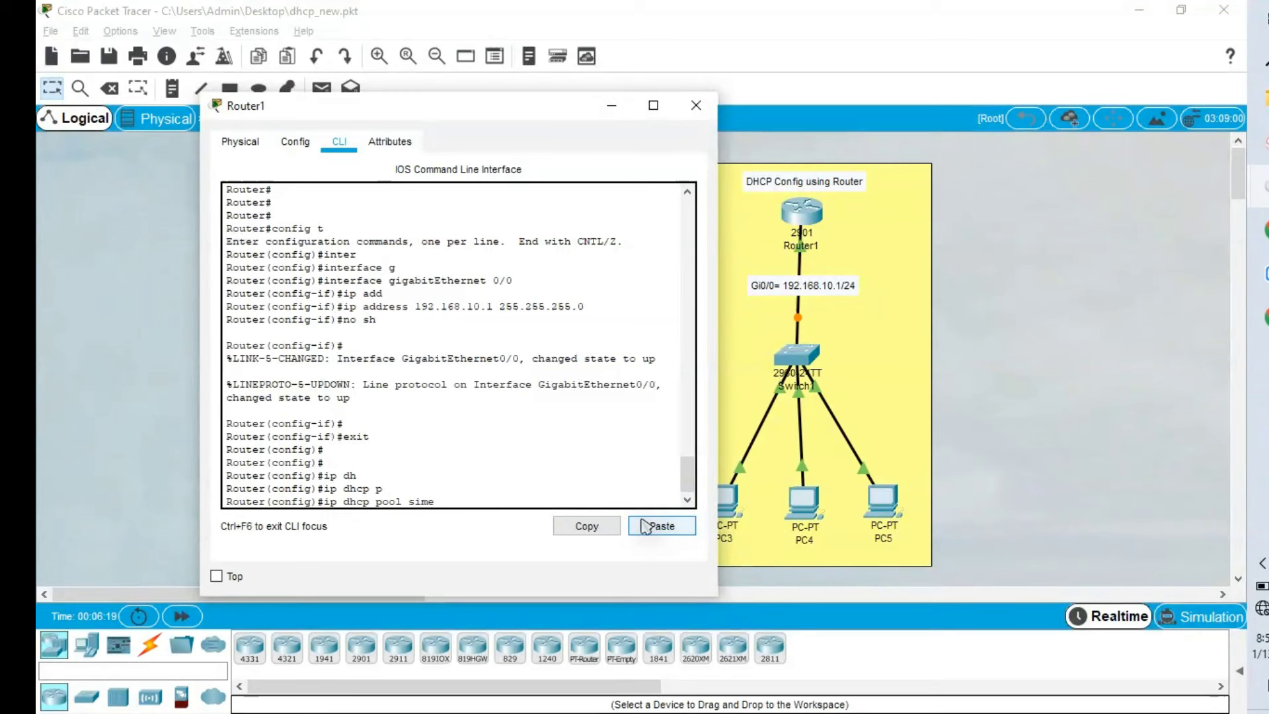
pyautogui.write('plplenetworkings')
pyautogui.press('Return')
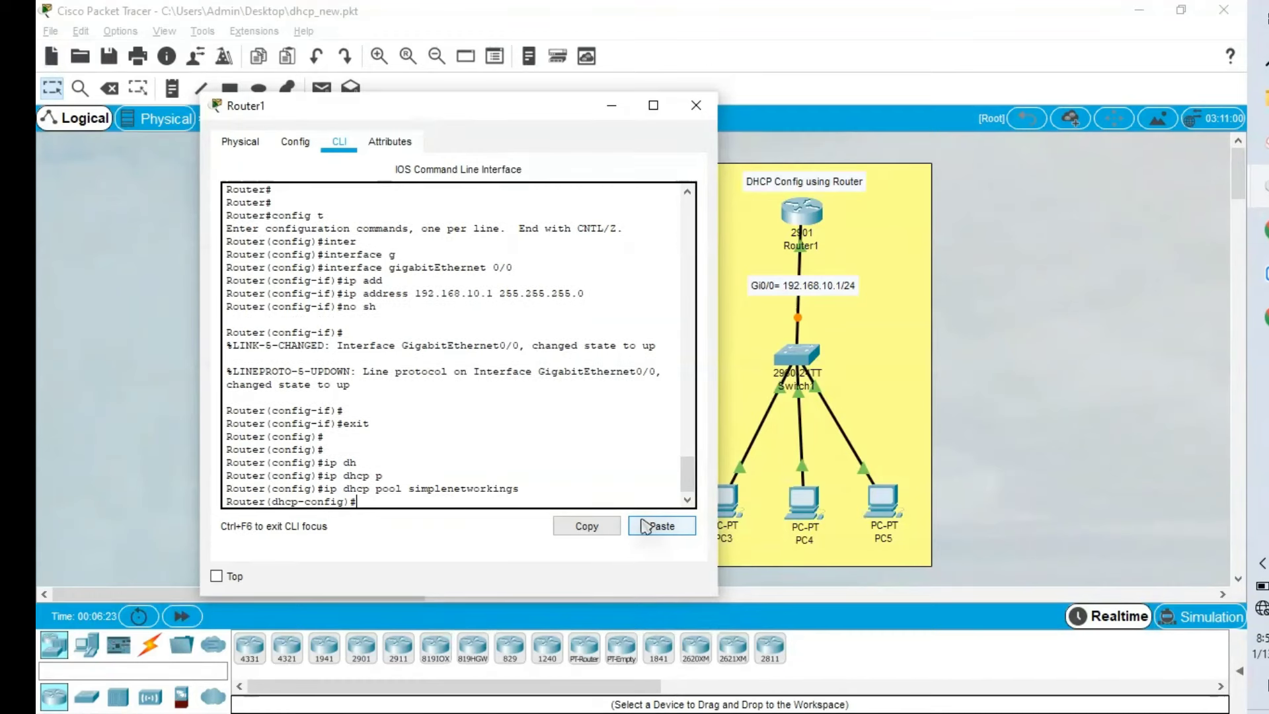
pyautogui.write('ne')
pyautogui.press('Tab')
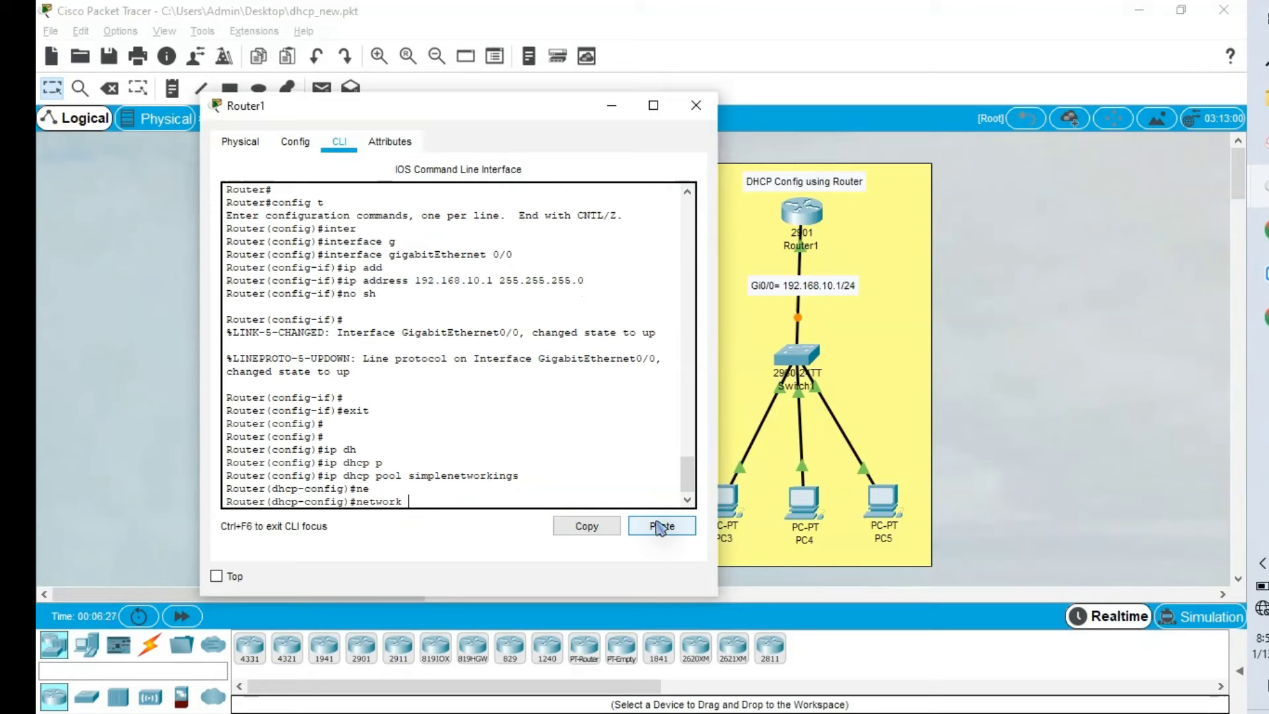
pyautogui.click(659, 528)
pyautogui.press('BackSpace')
pyautogui.write('0 ')
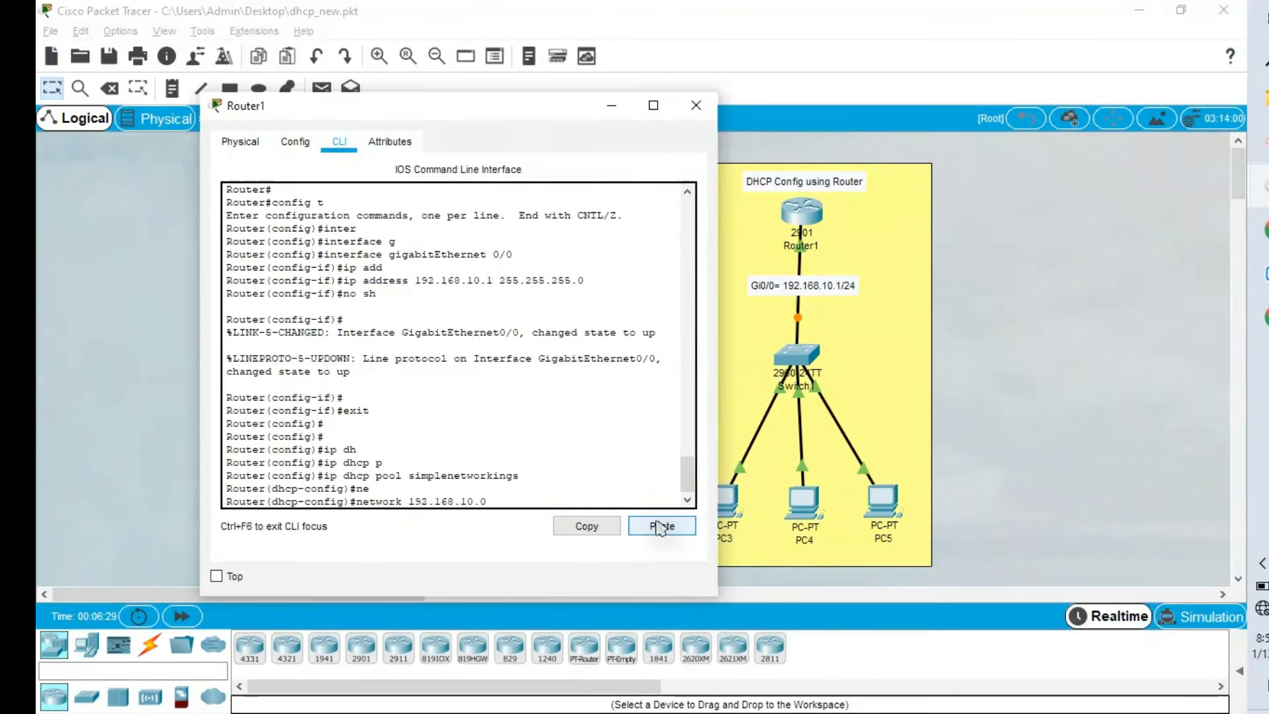
pyautogui.write('255.25')
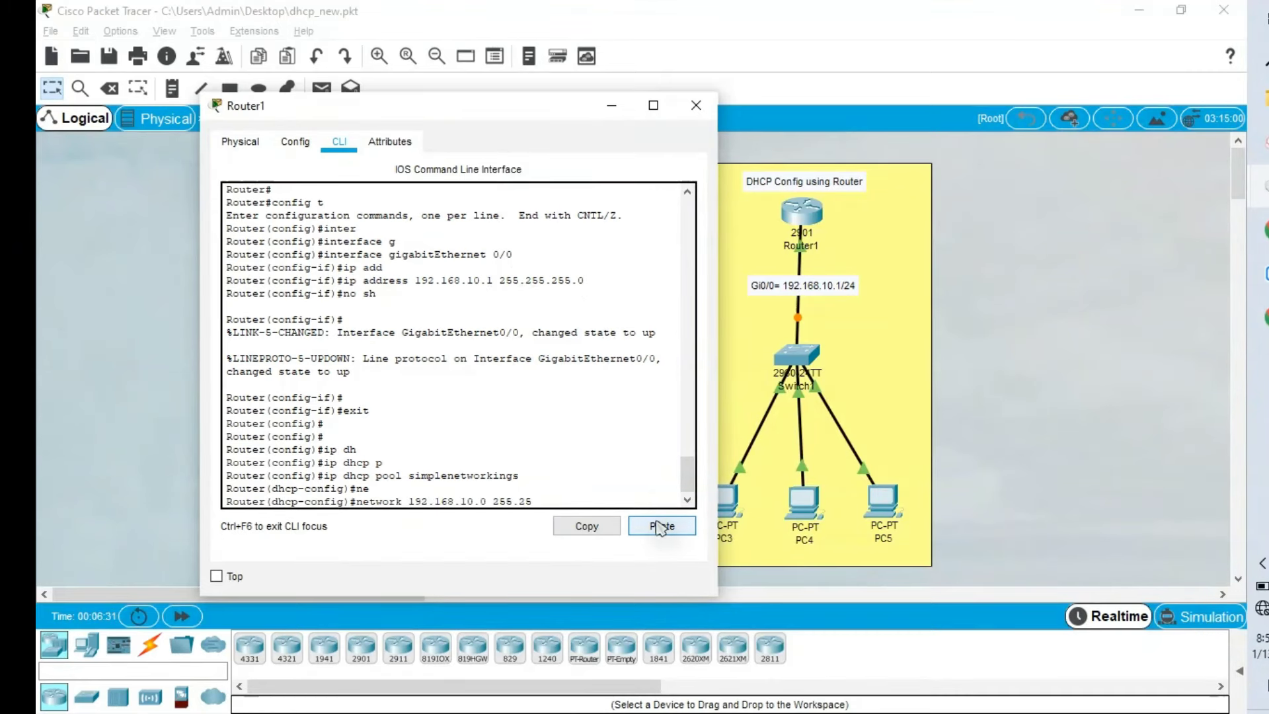
pyautogui.write('5.255.0')
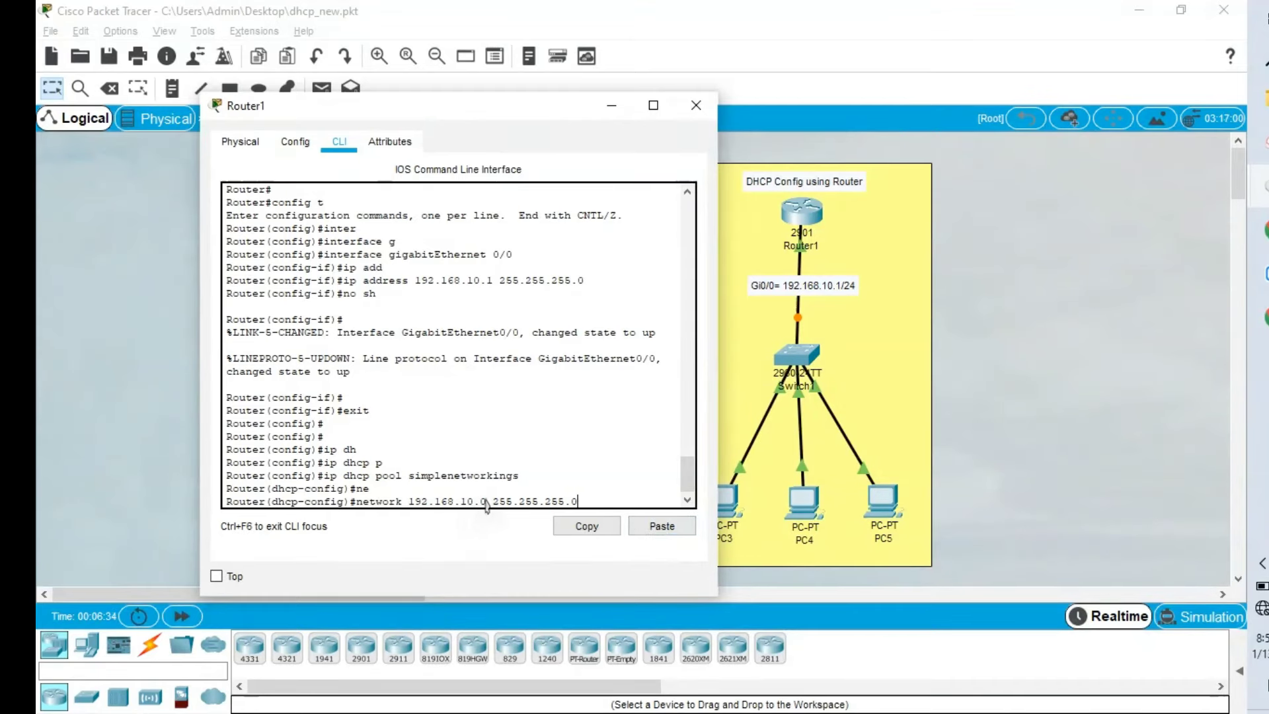
pyautogui.press('Return')
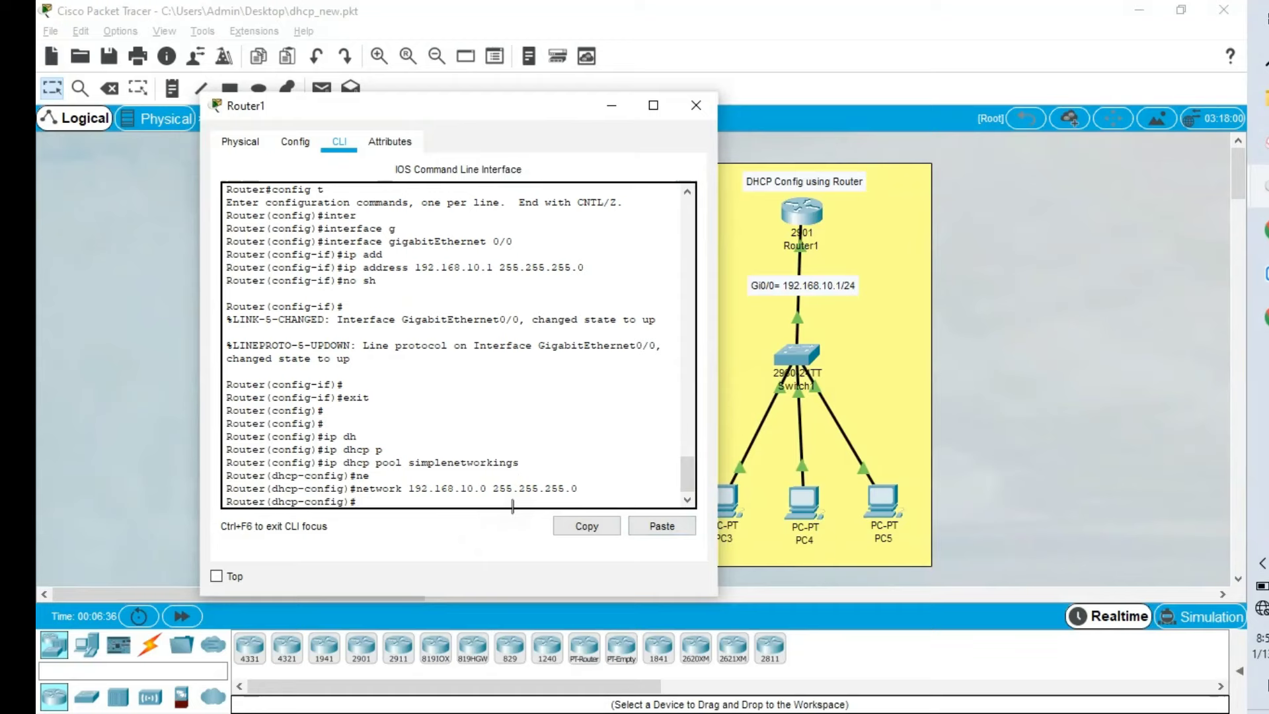
# Step: Give the pool default-router 192.168.10.1 and DNS server 8.8.8.8, then save with do wr
pyautogui.write('de')
pyautogui.press('Tab')
pyautogui.click(662, 525)
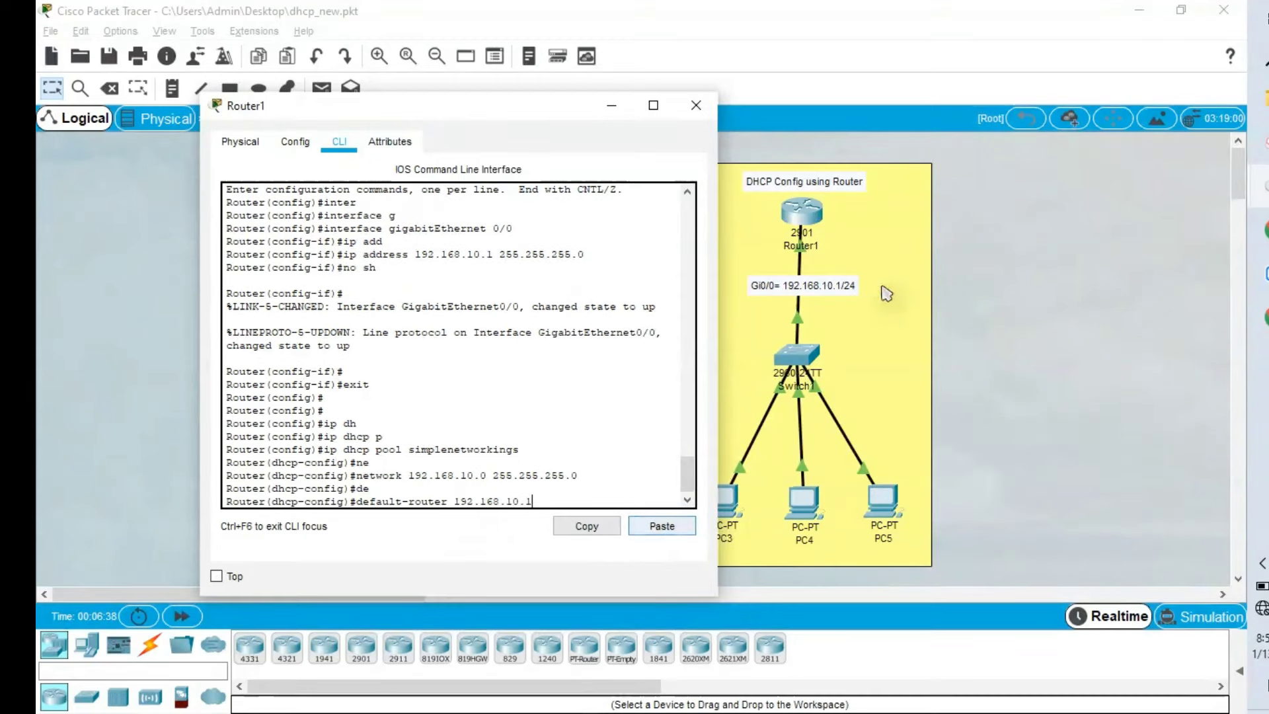
pyautogui.press('Return')
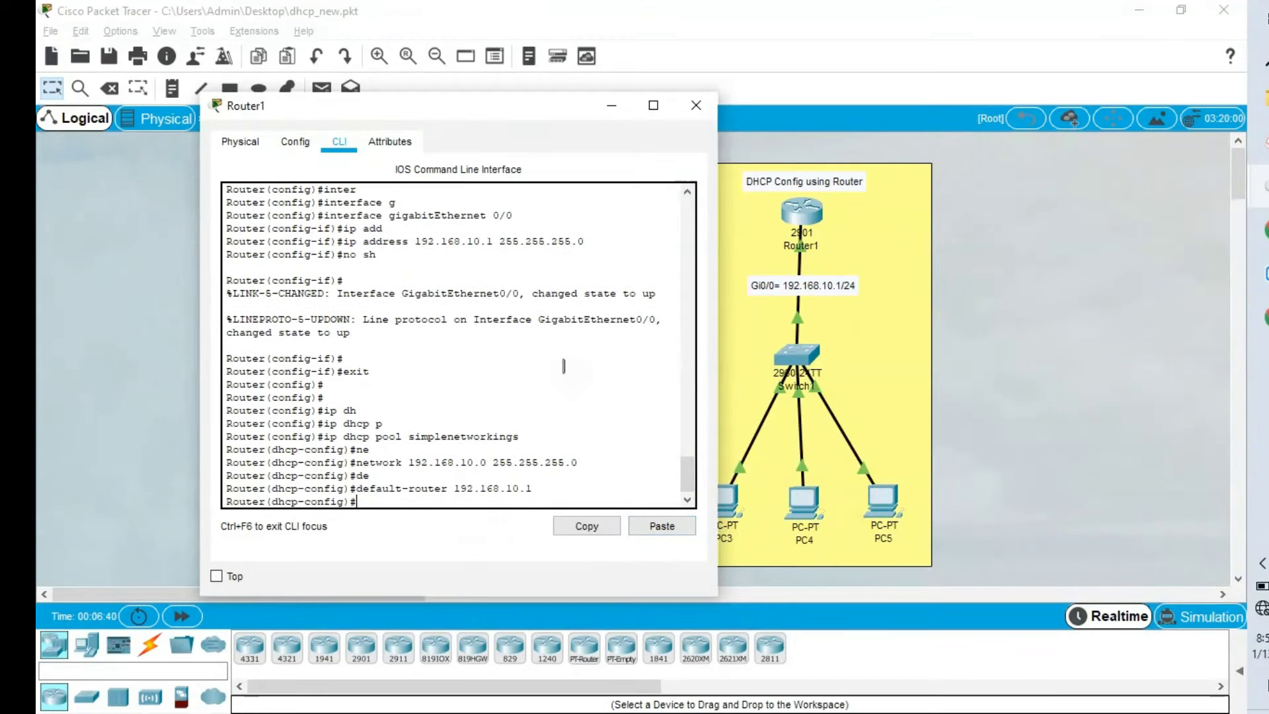
pyautogui.write('dn')
pyautogui.press('Tab')
pyautogui.write('8.8.8.8')
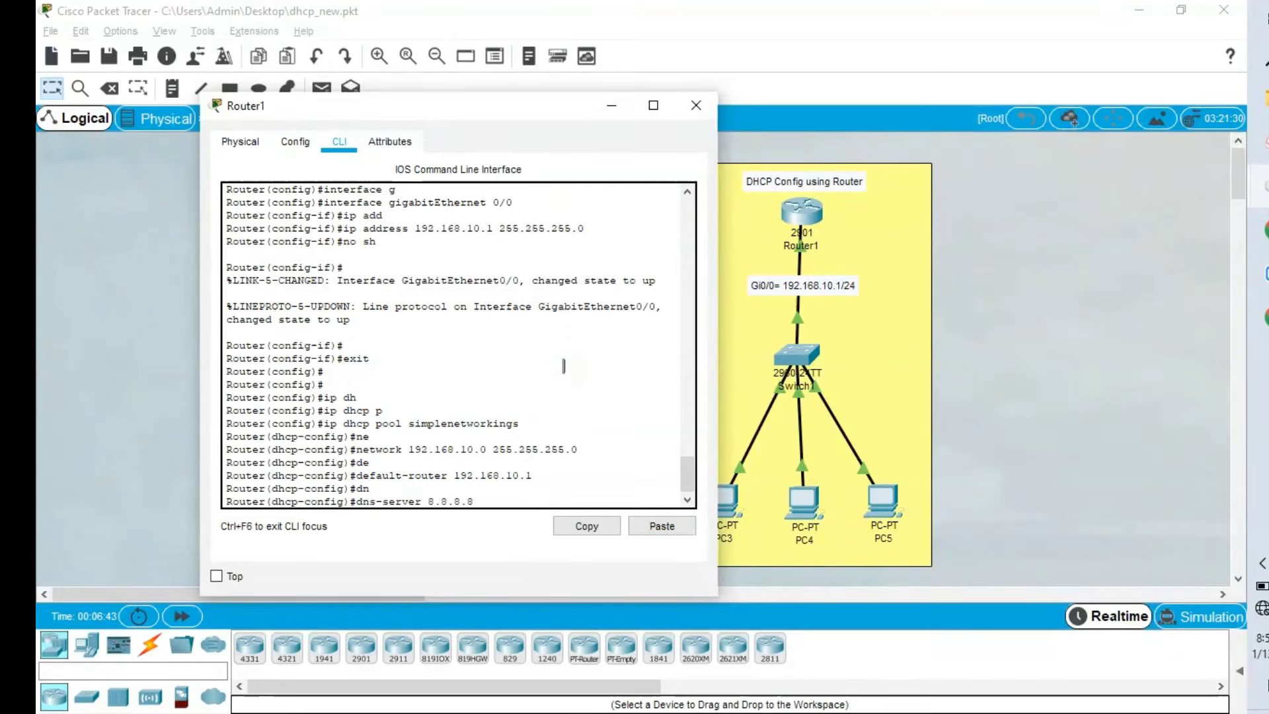
pyautogui.press('Return')
pyautogui.press('Return')
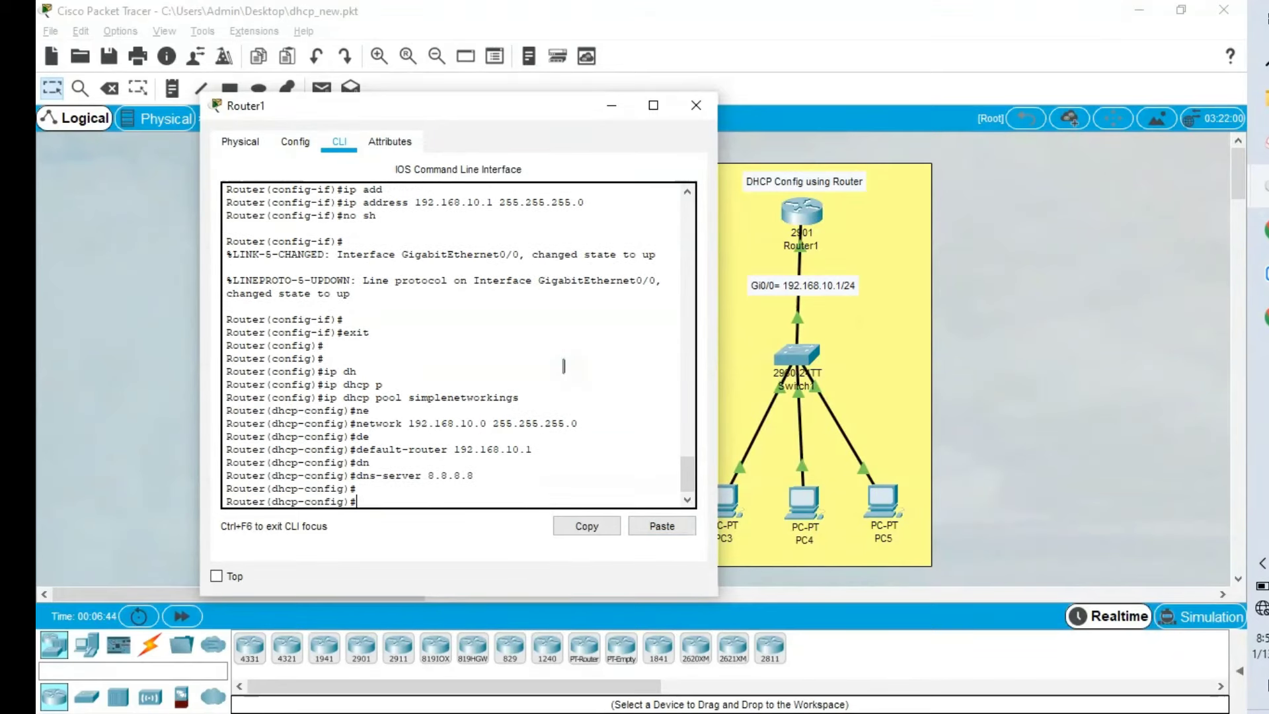
pyautogui.write('do wr')
pyautogui.press('Return')
pyautogui.press('Return')
pyautogui.press('Return')
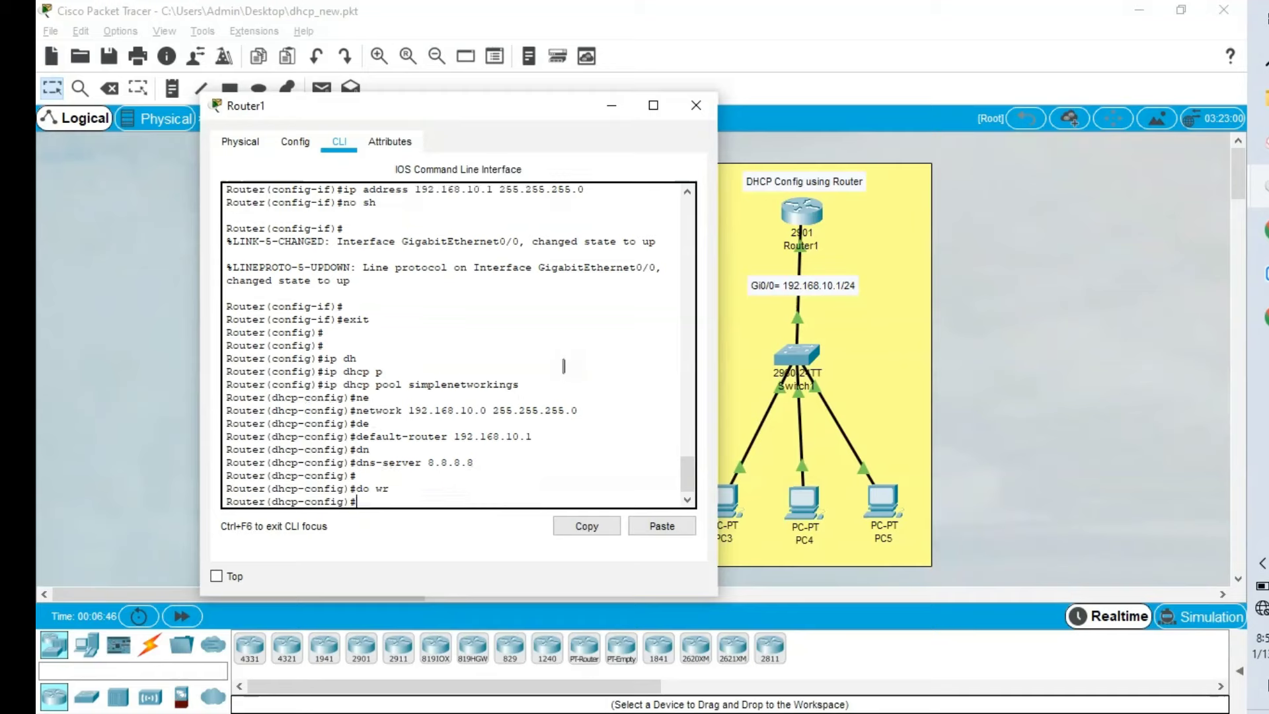
# Step: Have PC5 obtain 192.168.10.3 by DHCP, then set it back to static and move its window aside
pyautogui.click(958, 397)
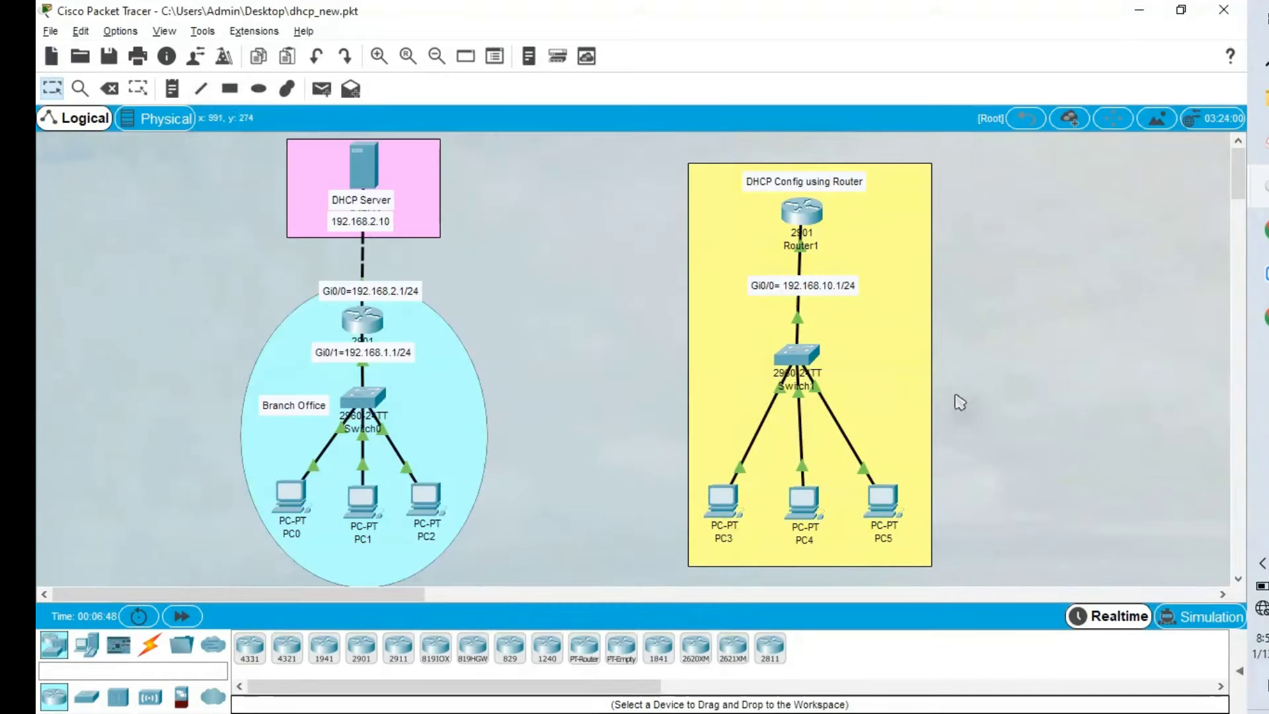
pyautogui.click(884, 506)
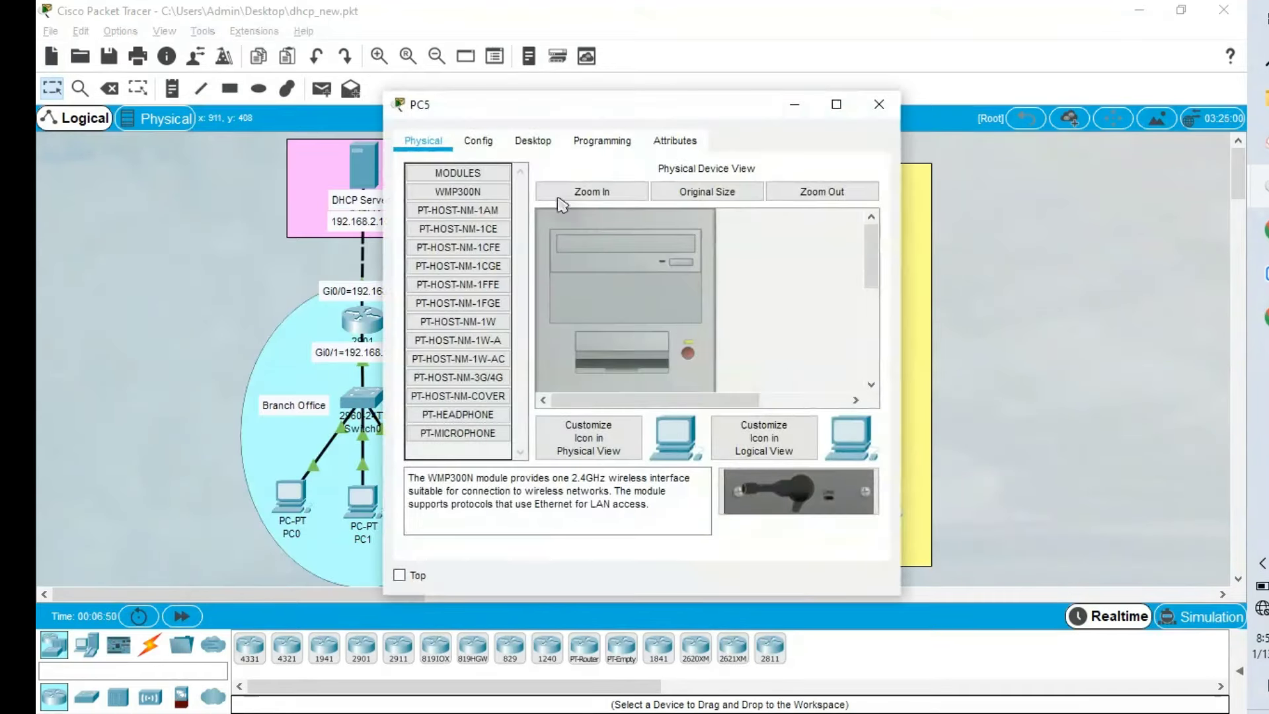
pyautogui.click(533, 141)
pyautogui.click(501, 225)
pyautogui.click(548, 244)
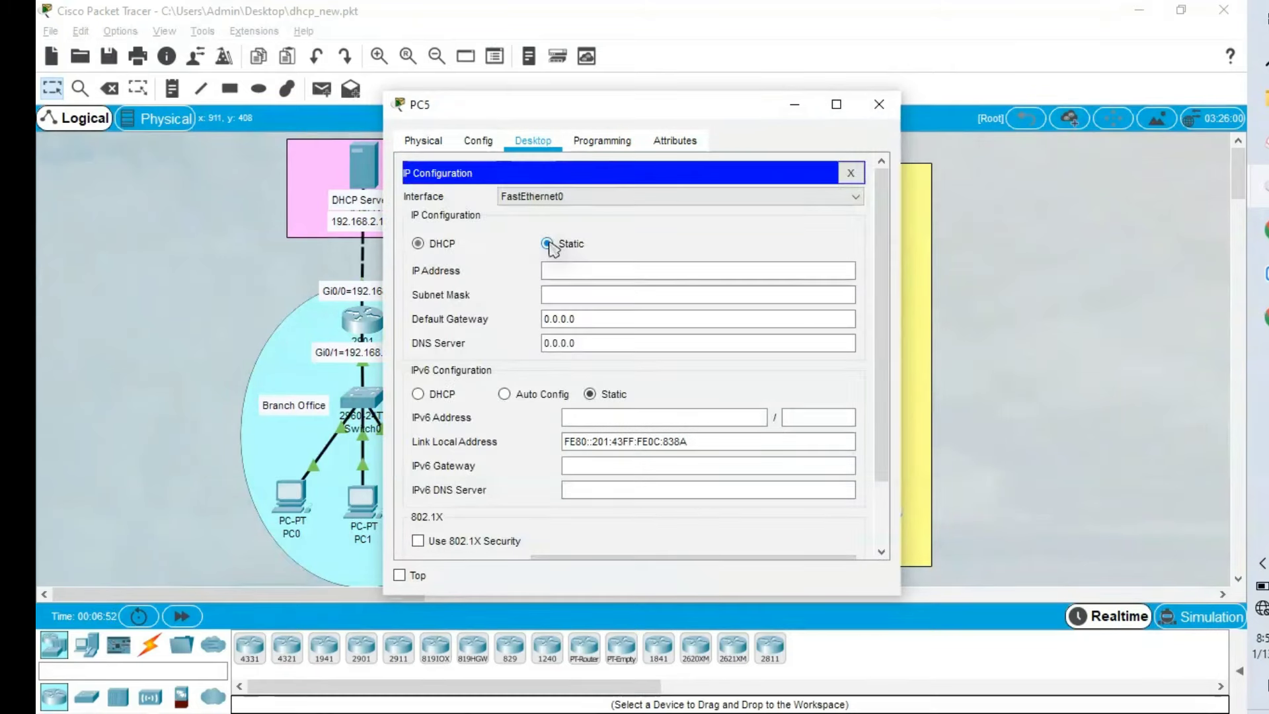
pyautogui.click(435, 244)
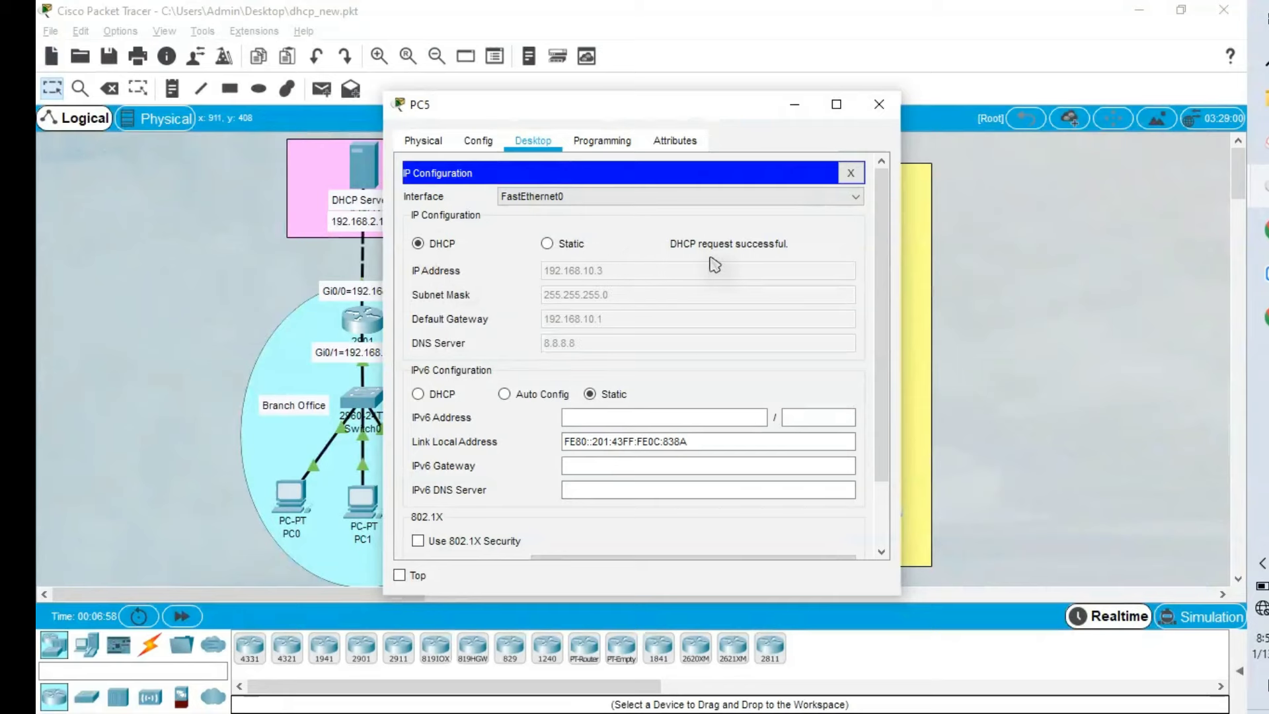
pyautogui.click(554, 243)
pyautogui.moveTo(620, 96); pyautogui.dragTo(443, 103)
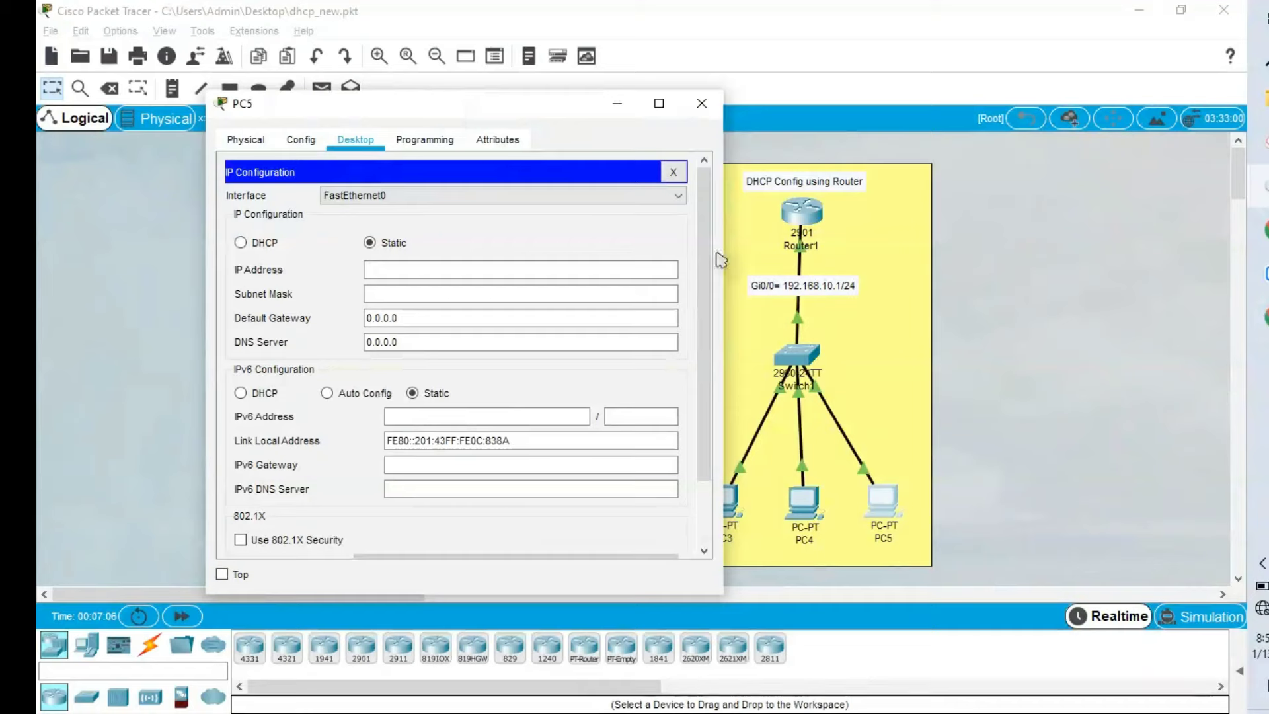
# Step: In Simulation mode with playback running, set PC4's IP configuration to DHCP and watch the request
pyautogui.click(1190, 614)
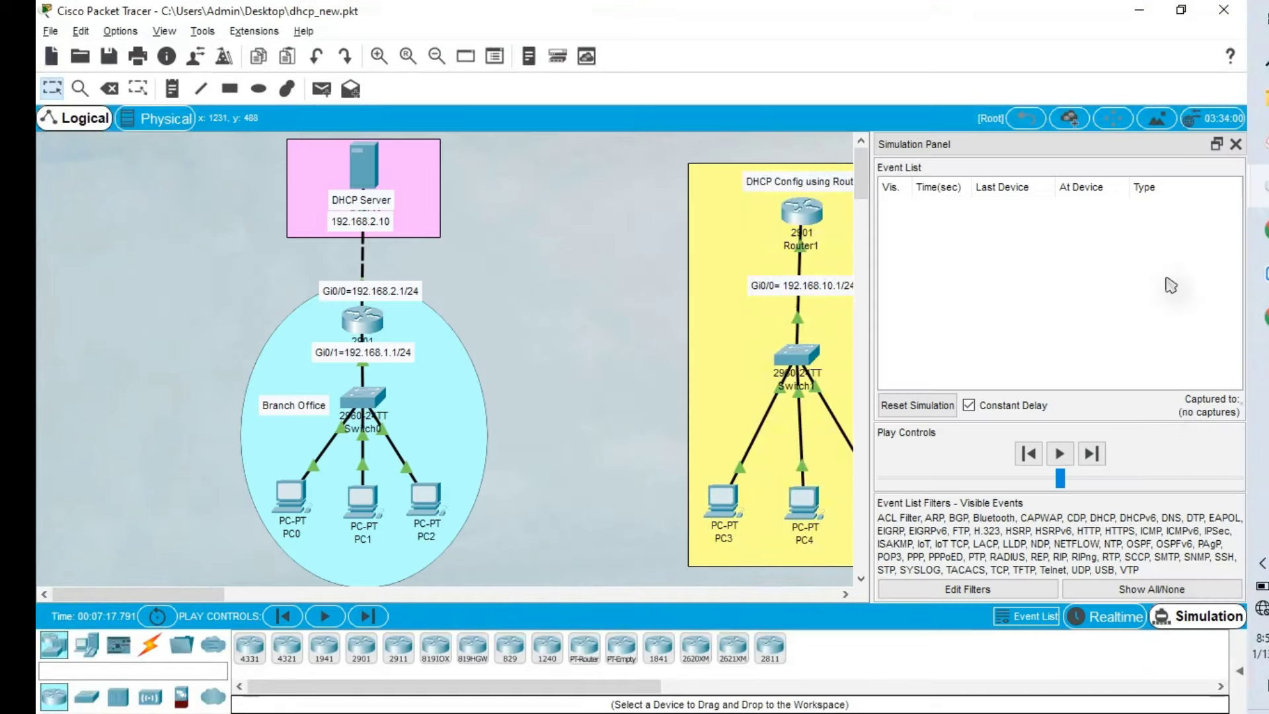
pyautogui.click(1060, 454)
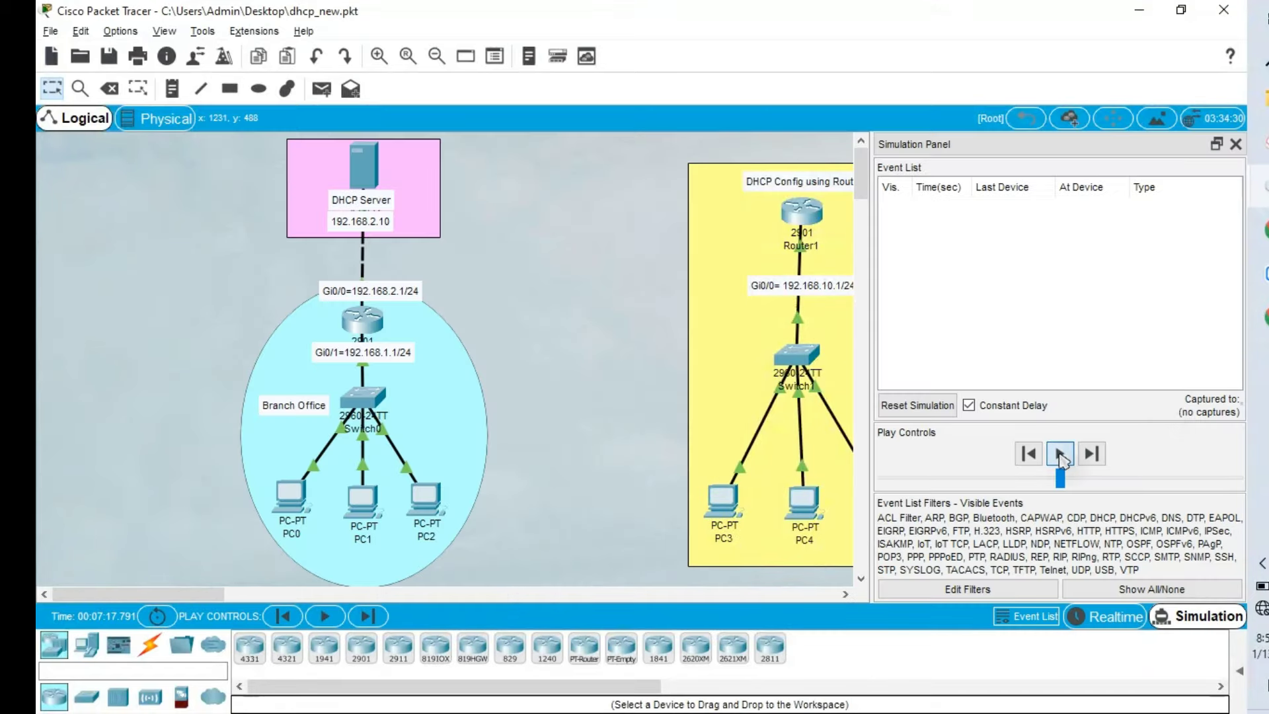
pyautogui.click(804, 502)
pyautogui.click(522, 146)
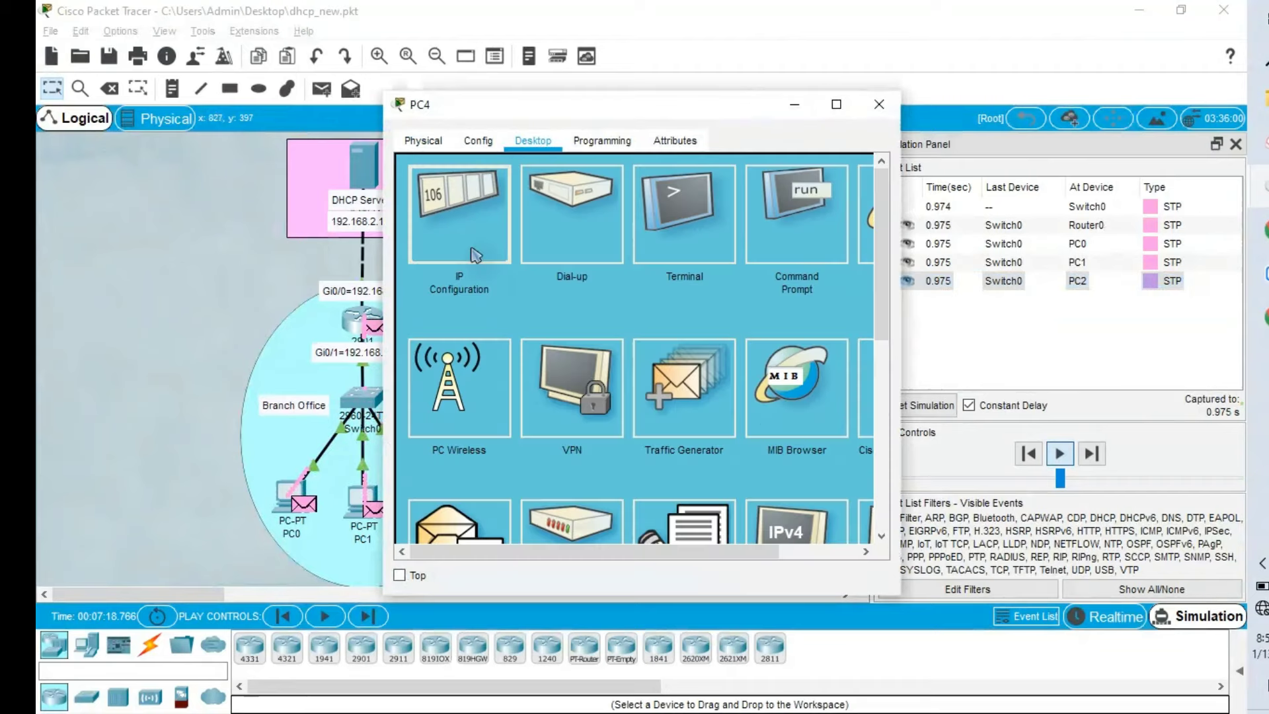
pyautogui.click(472, 251)
pyautogui.click(429, 246)
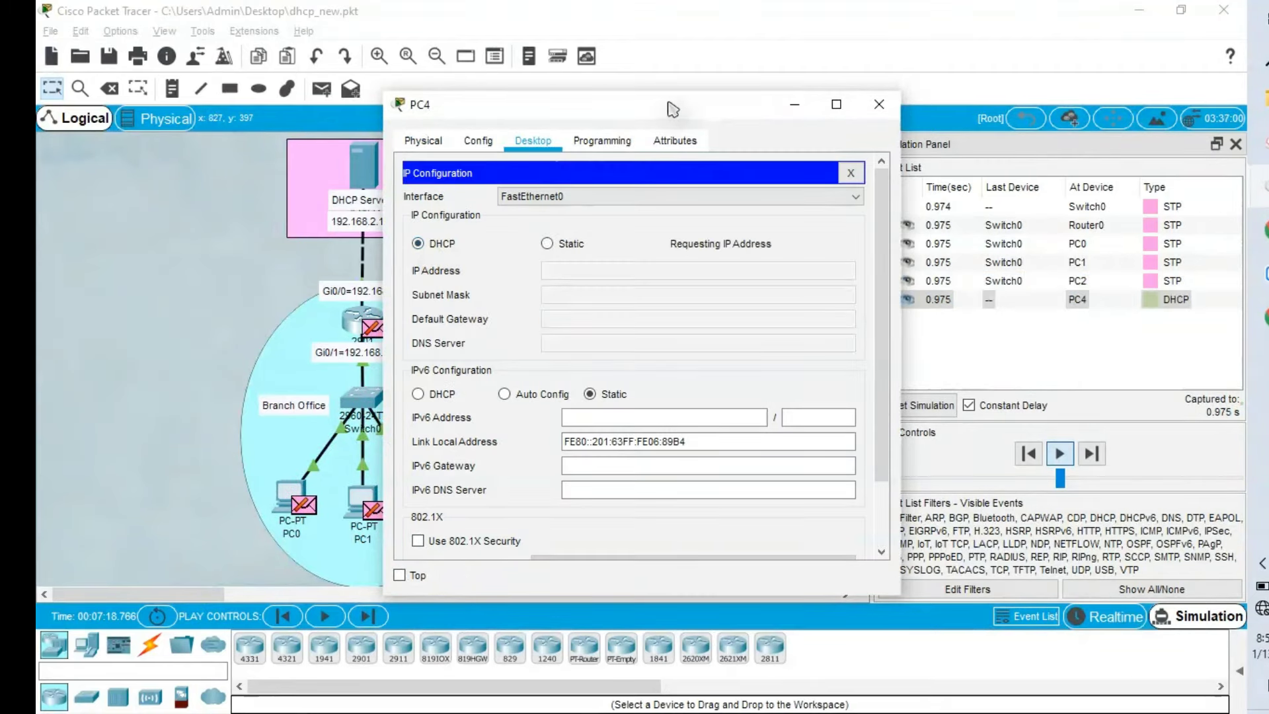
pyautogui.moveTo(671, 107); pyautogui.dragTo(383, 100)
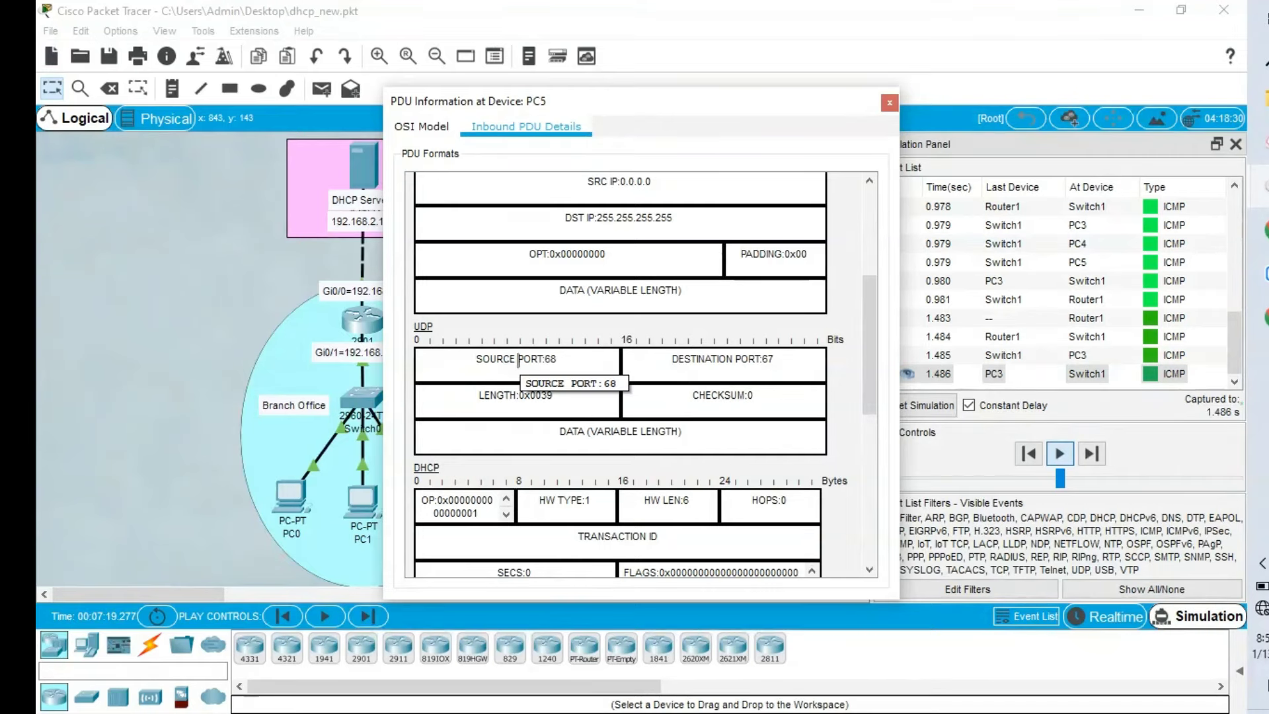
# Step: Close the packet details and event panel and return to Realtime mode
pyautogui.click(889, 103)
pyautogui.click(1236, 144)
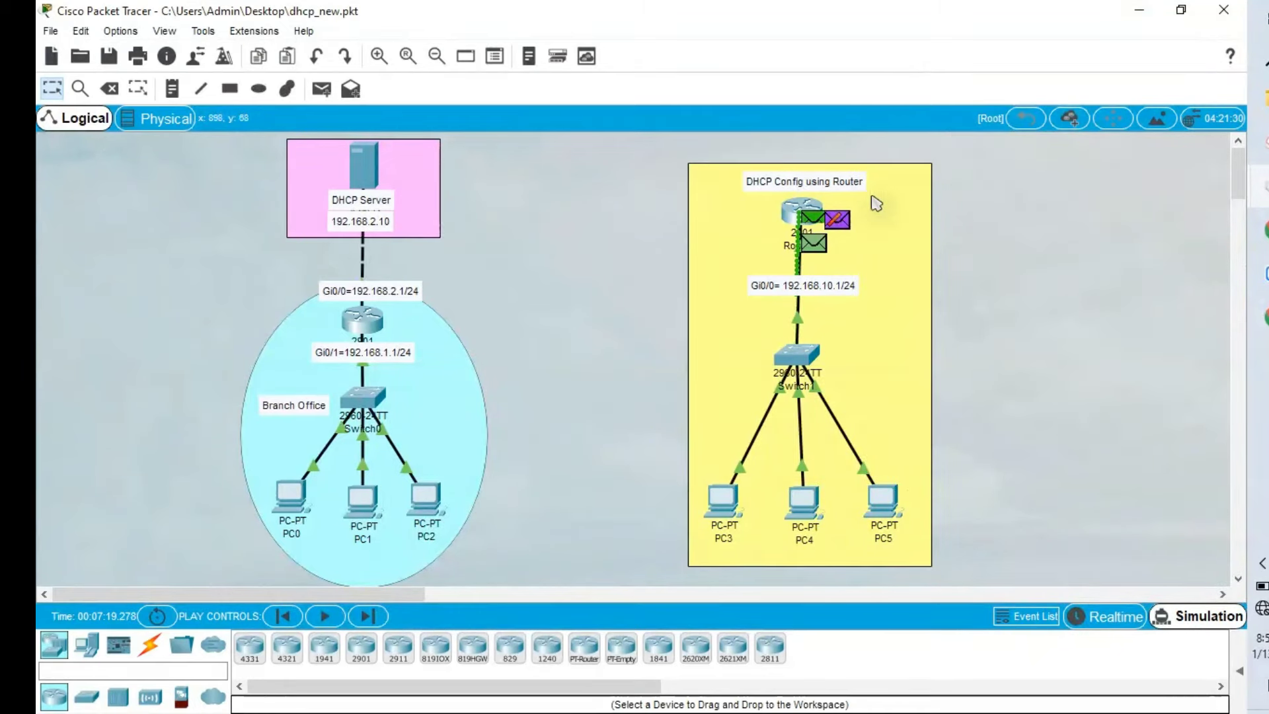
pyautogui.click(1111, 621)
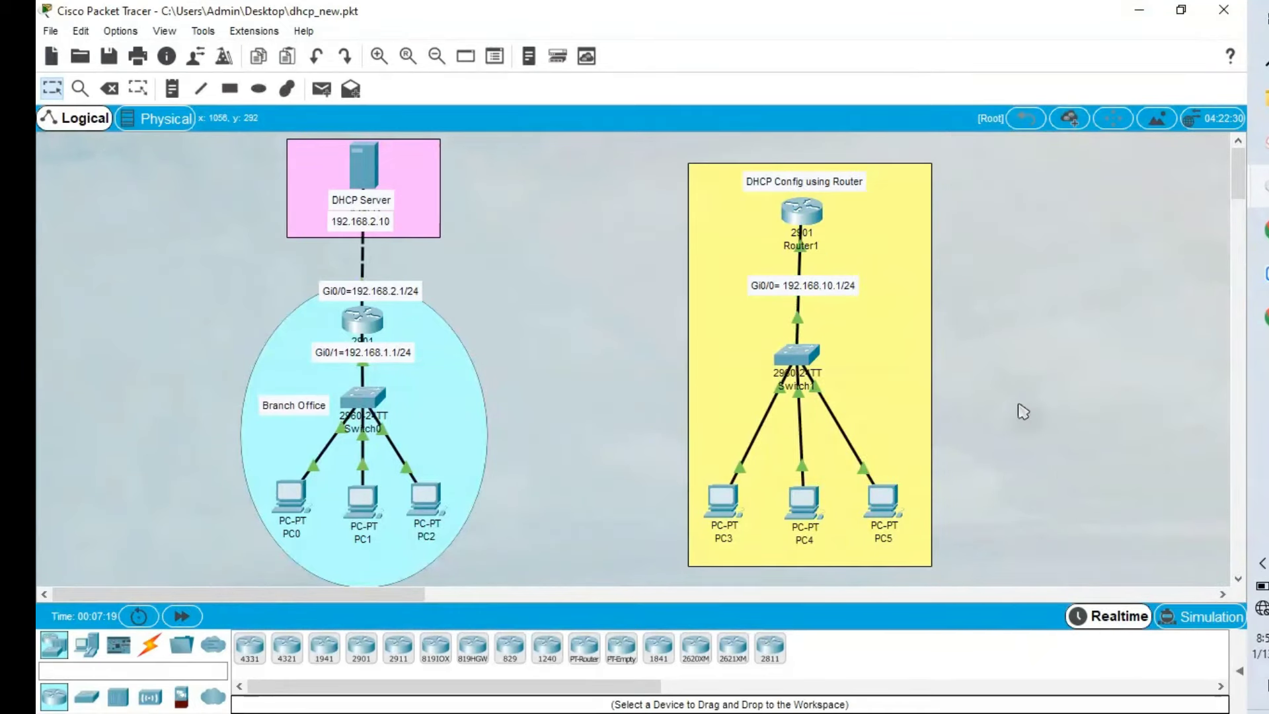